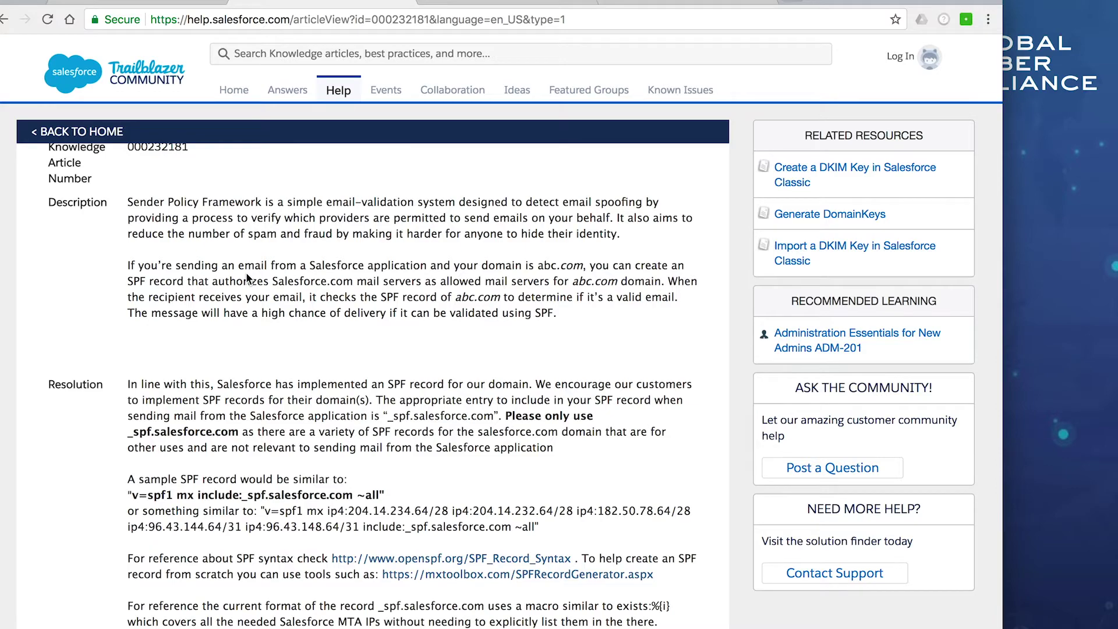
Copy include:_spf.salesforce.com from the sample SPF record in the help article's Resolution section
scroll(246, 271, down, 2)
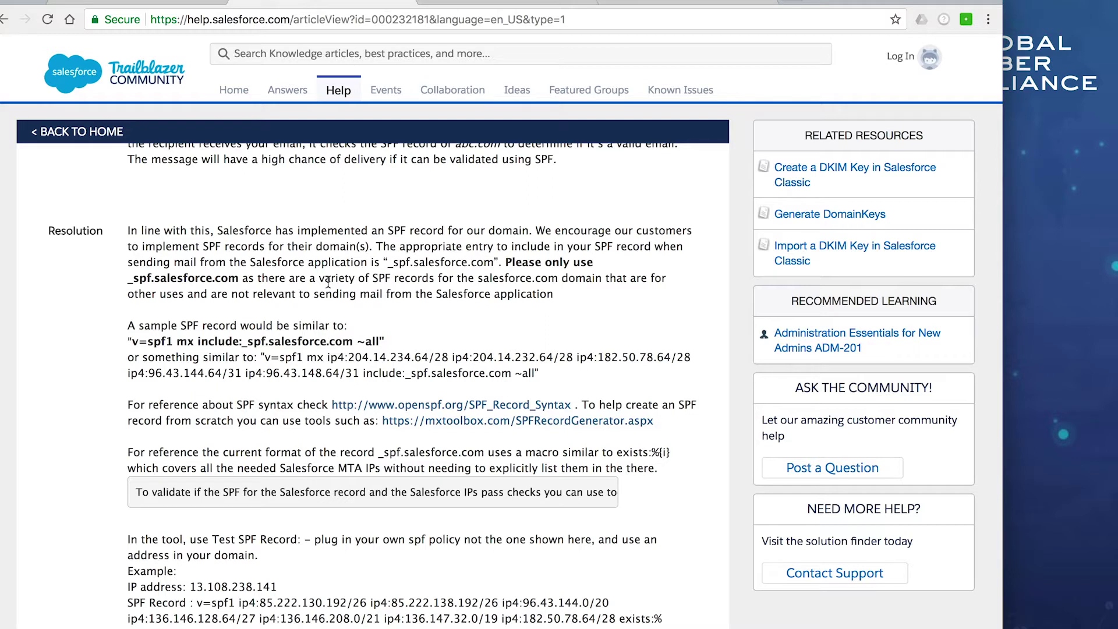
click(199, 341)
drag(200, 341, 352, 342)
key(ctrl+c)
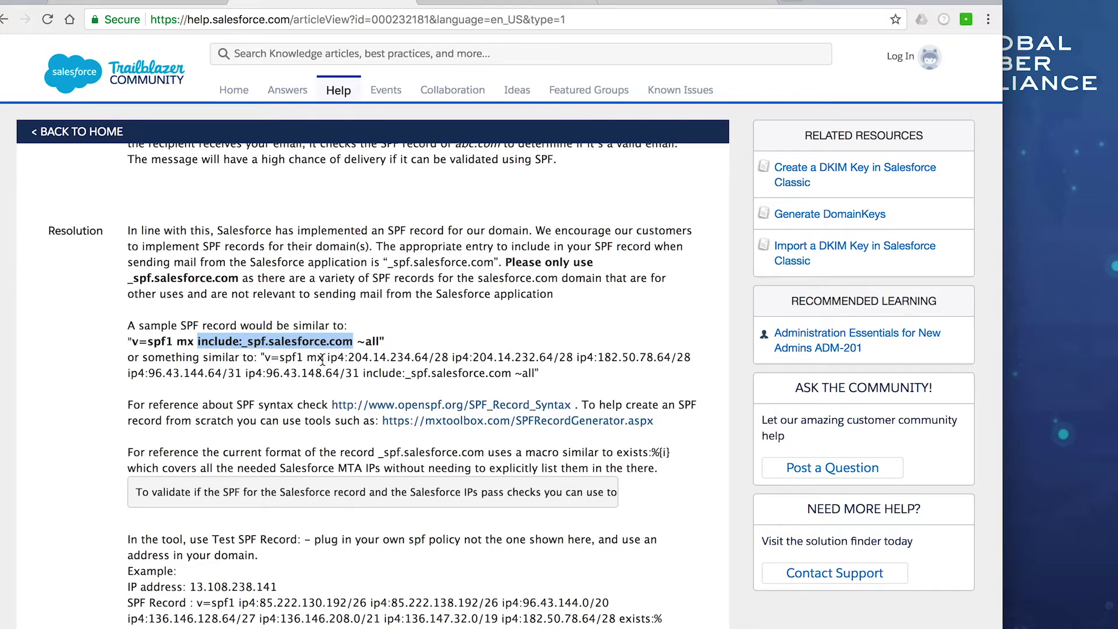
Switch to the GoDaddy DNS records, insert include:_spf.salesforce.com before -all in the @ TXT SPF record and save it
click(499, 7)
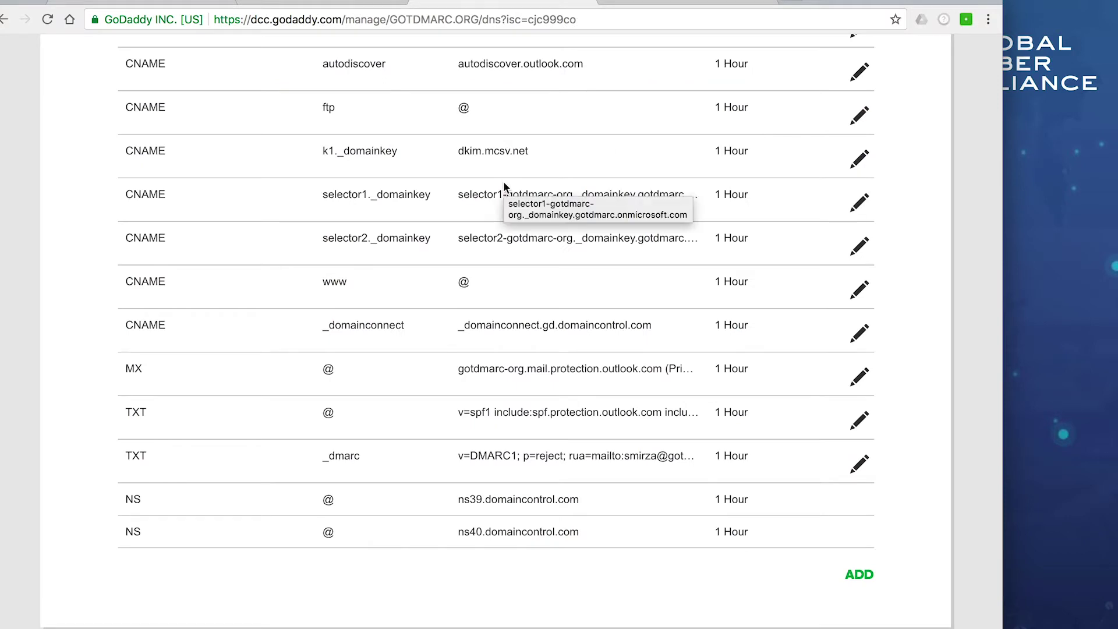
scroll(504, 184, down, 2)
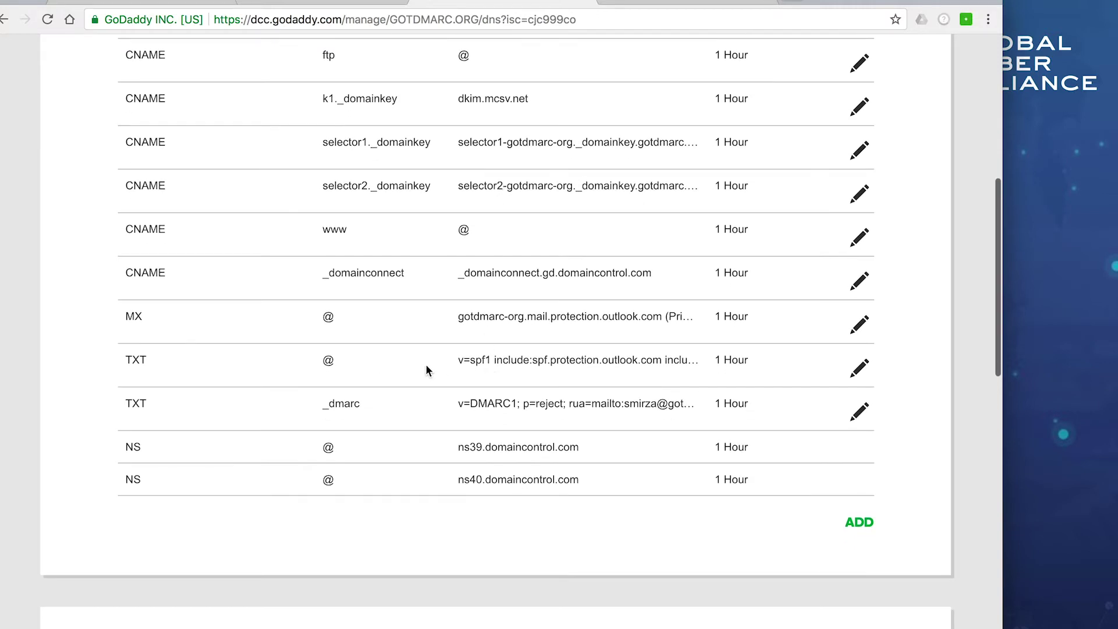
drag(457, 361, 517, 362)
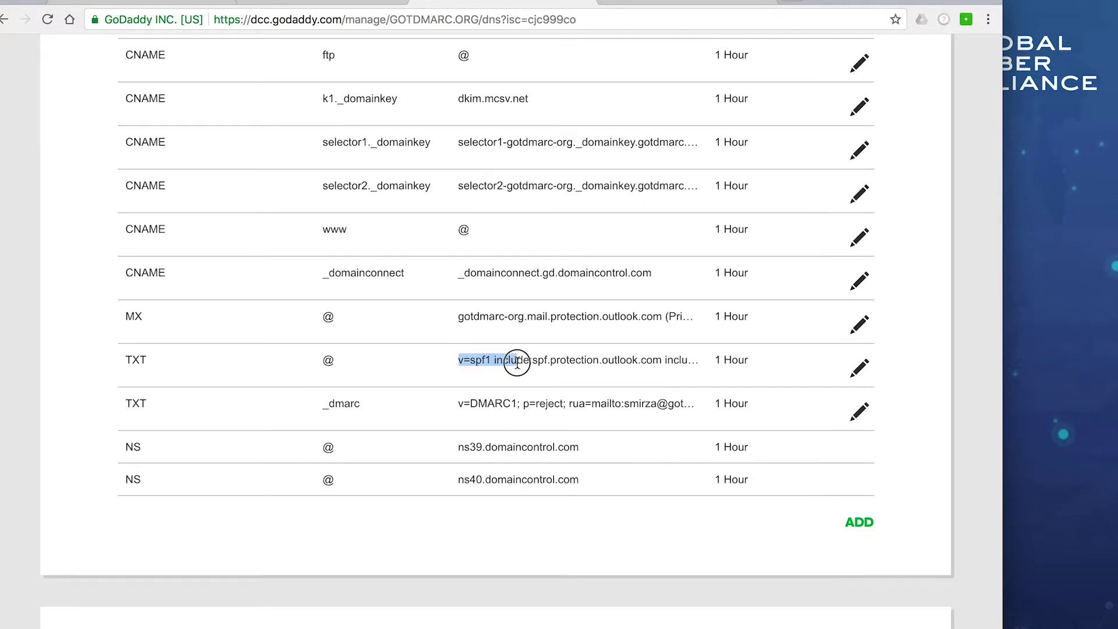
click(517, 362)
click(858, 369)
click(532, 455)
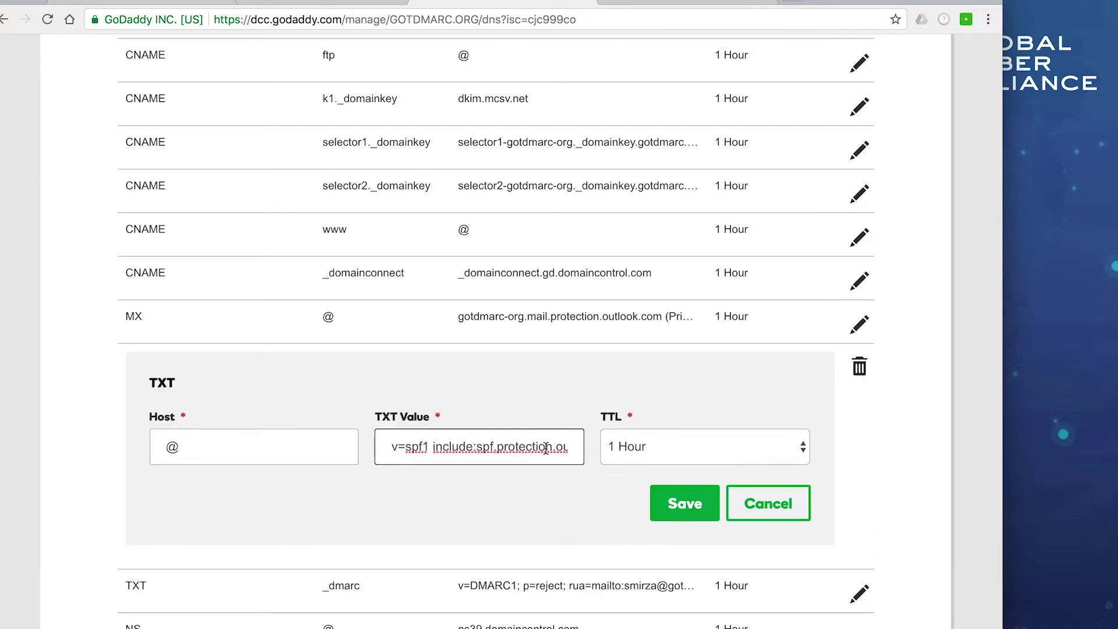
drag(547, 448, 604, 451)
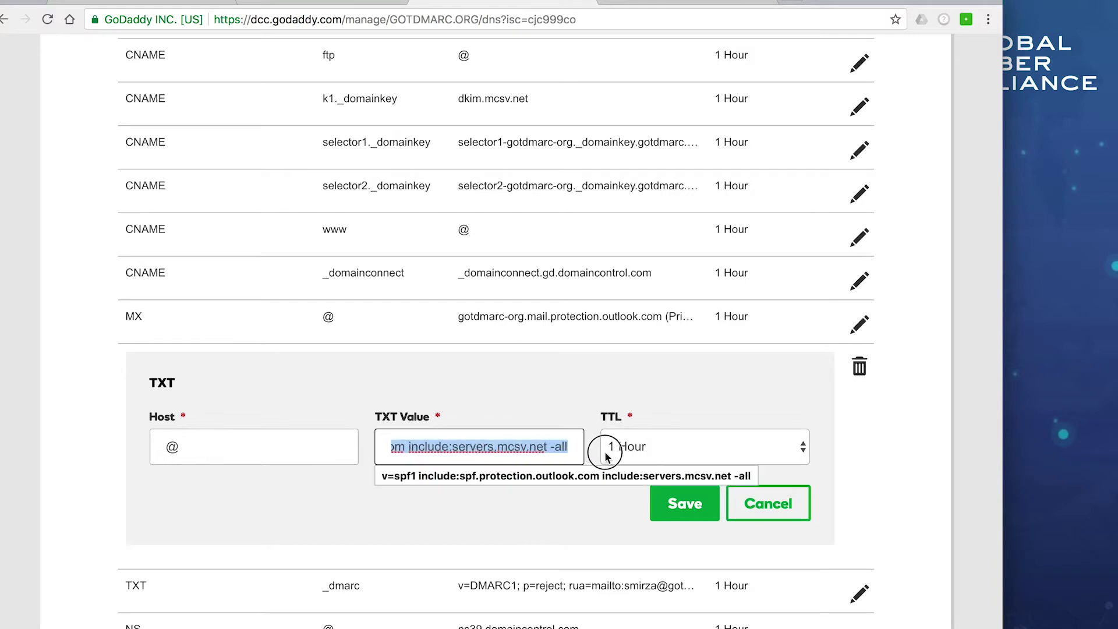
click(557, 455)
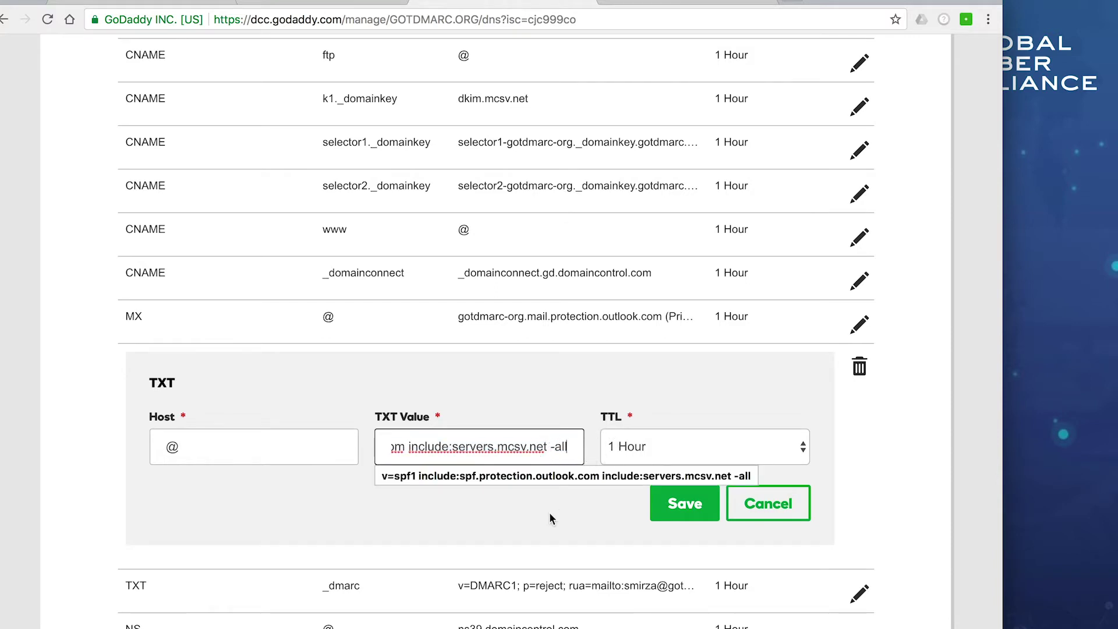
key(ctrl+a)
click(551, 447)
key(Left)
key(Left)
key(Left)
key(ctrl+v)
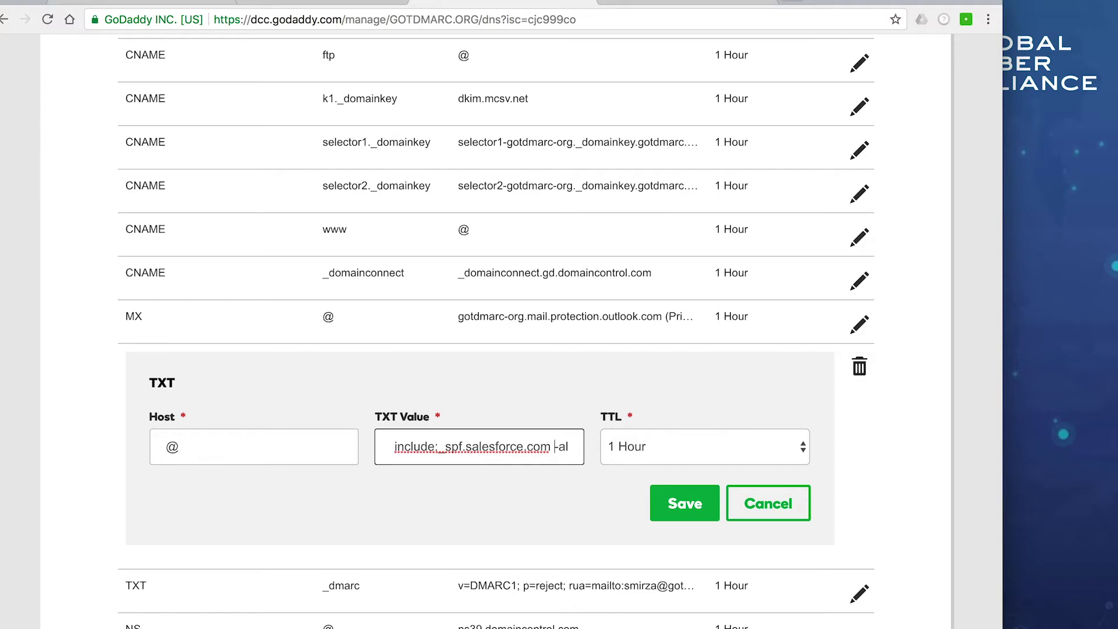
click(682, 504)
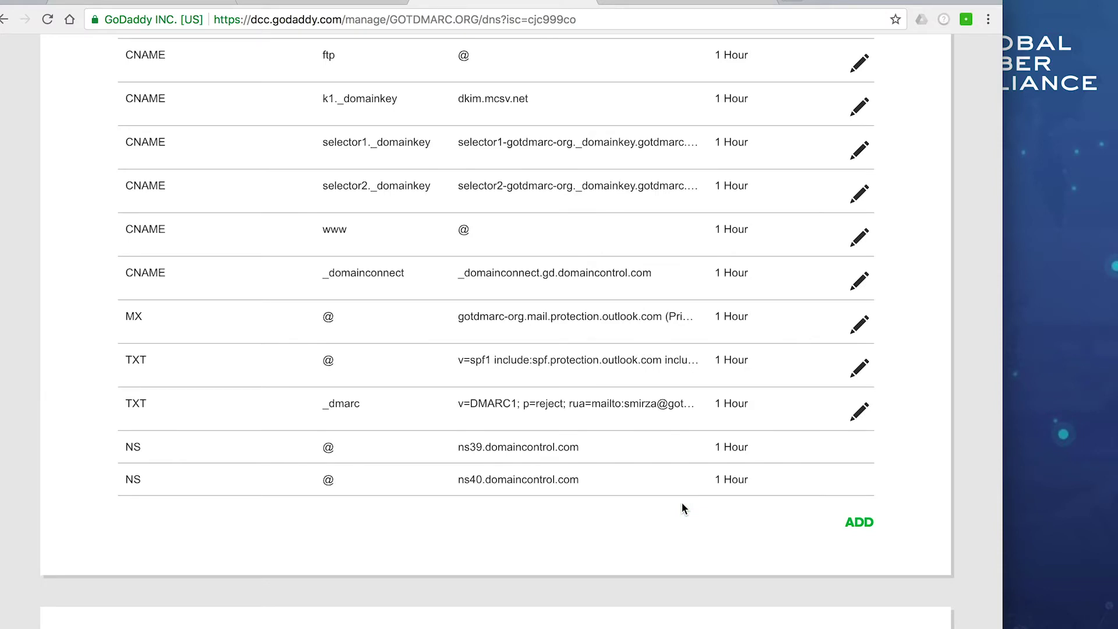
click(627, 361)
drag(628, 361, 687, 359)
click(688, 363)
Switch to Salesforce and open the DKIM Keys page under the Email administration settings in Setup
click(169, 2)
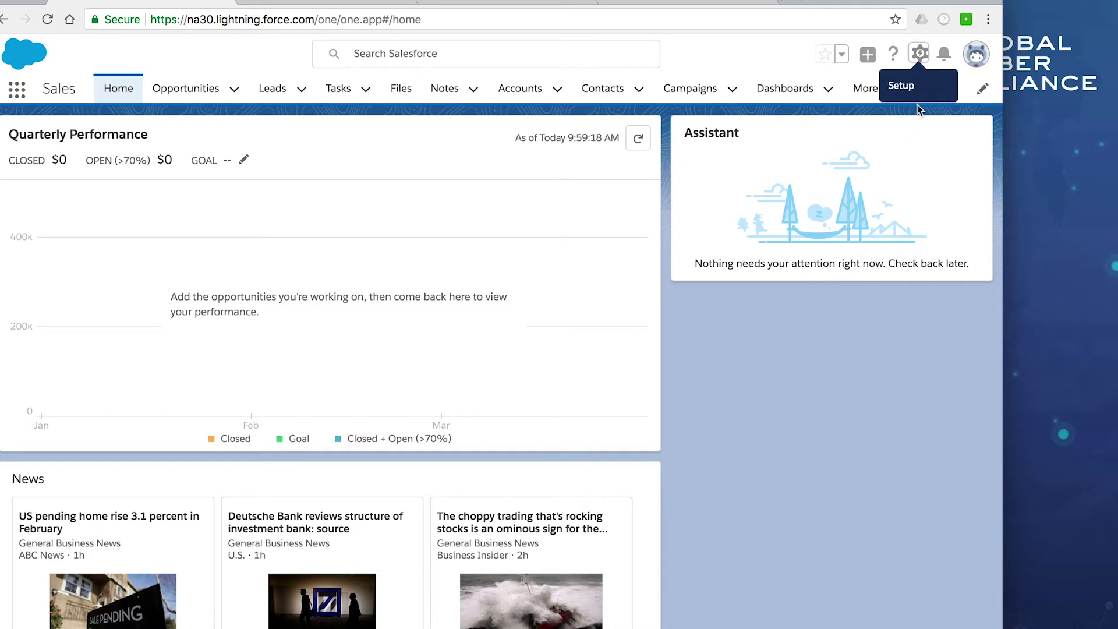
click(918, 55)
click(921, 61)
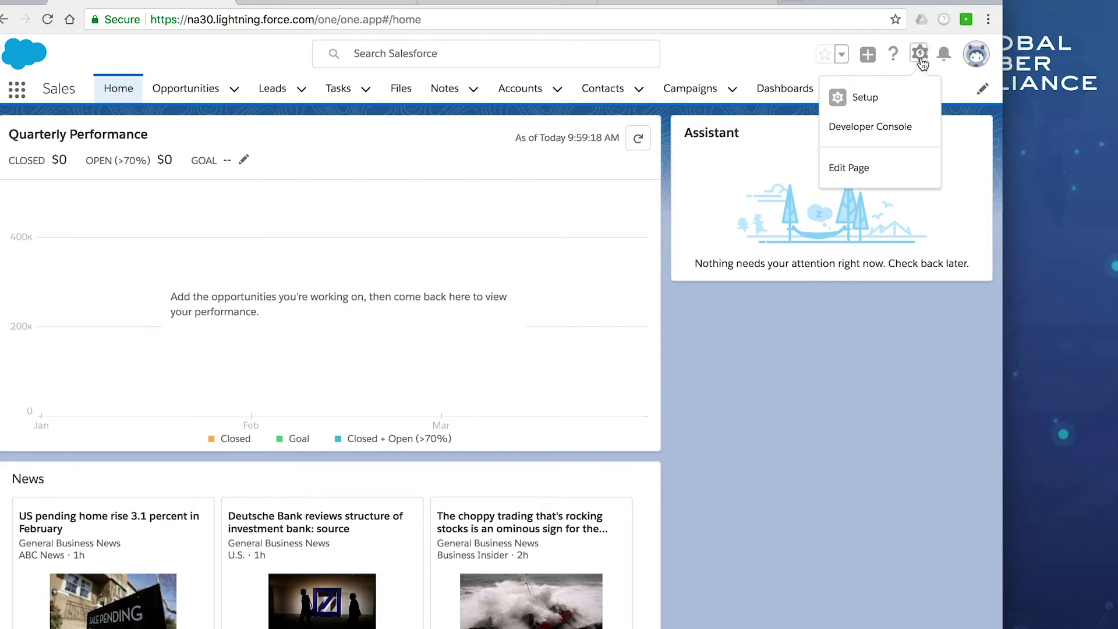
click(875, 98)
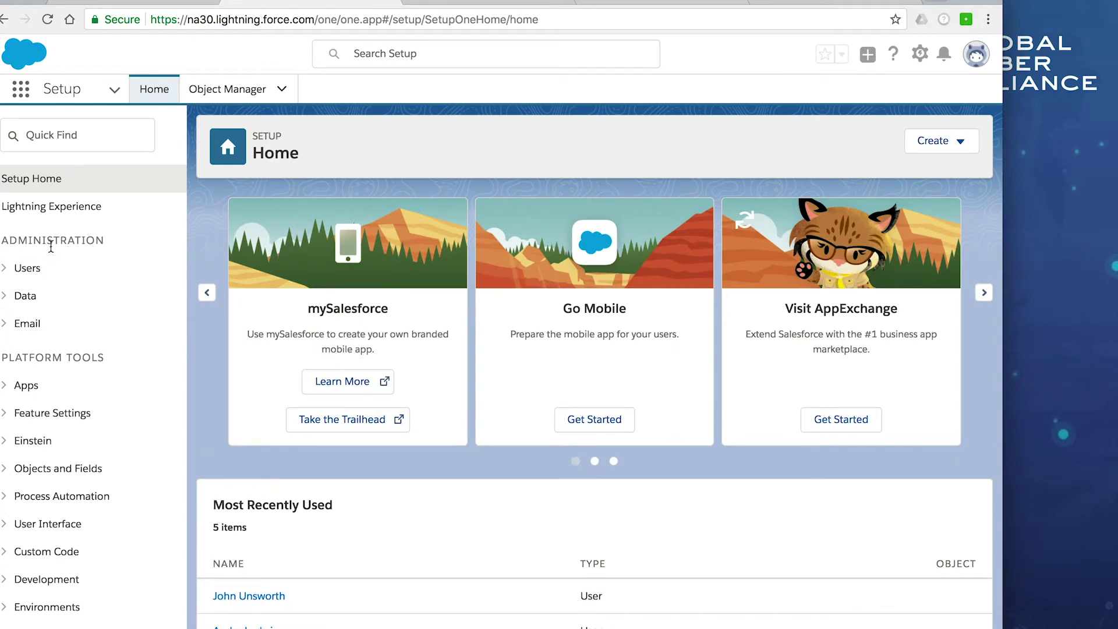
click(29, 324)
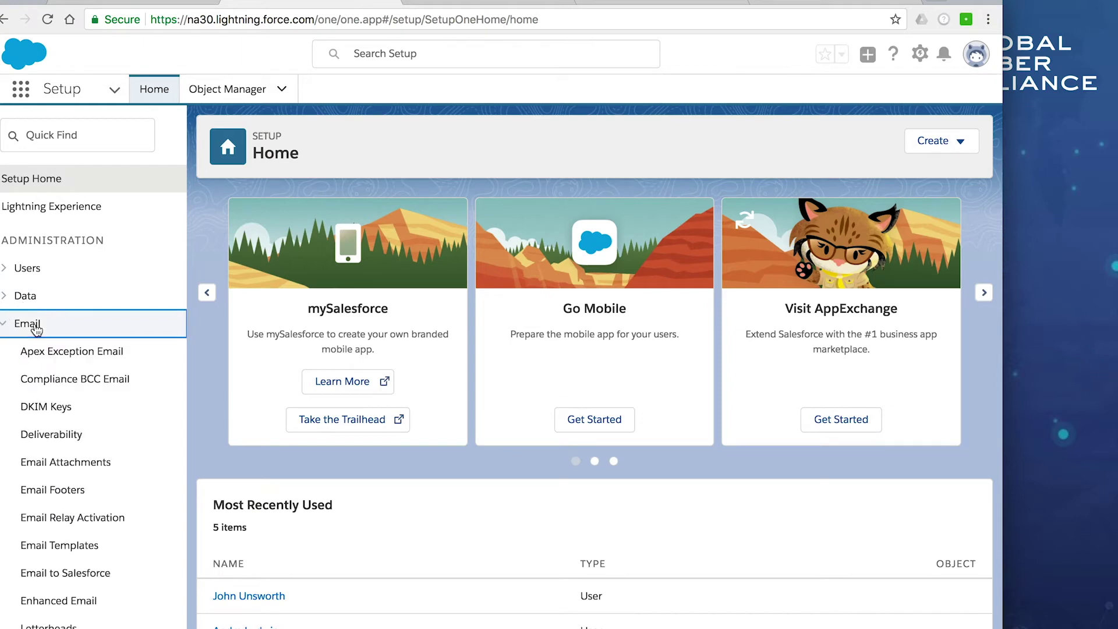
scroll(36, 329, down, 3)
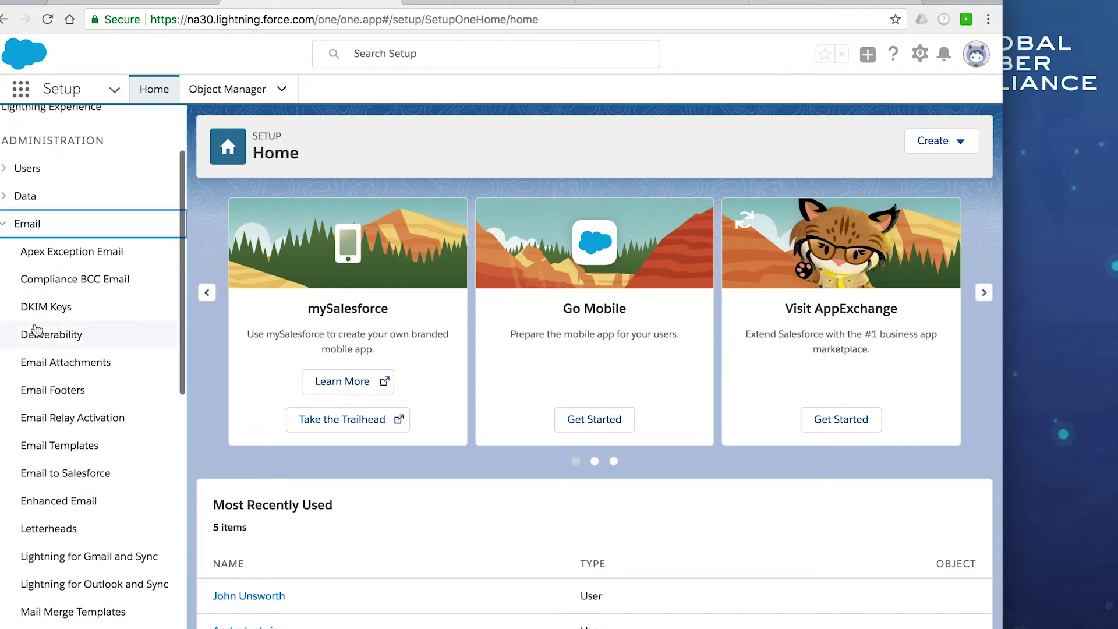
scroll(36, 330, down, 1)
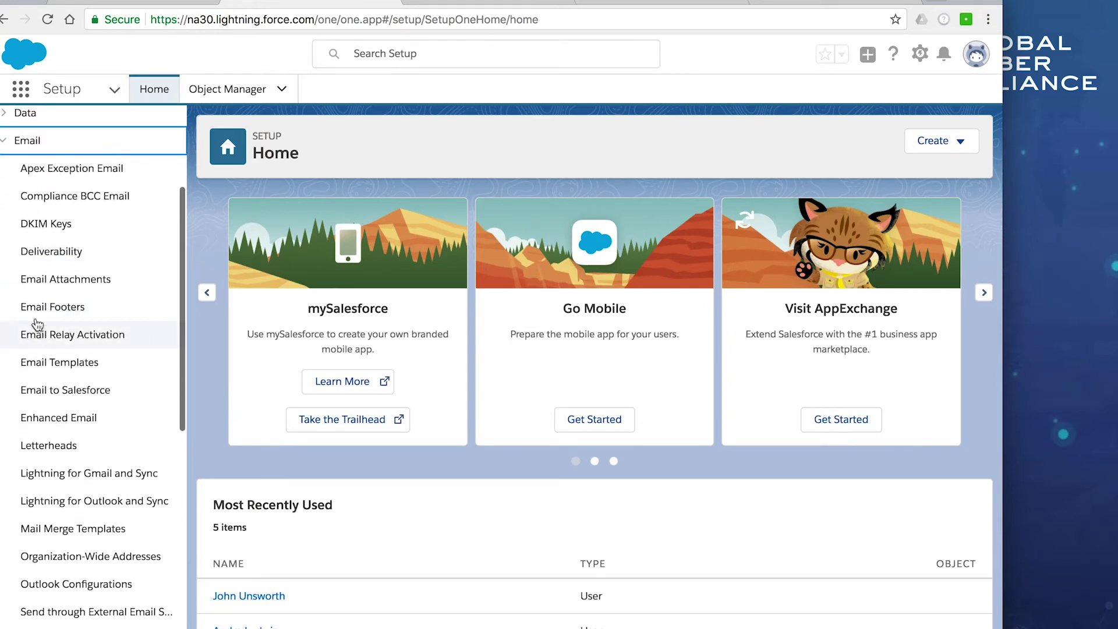
click(56, 230)
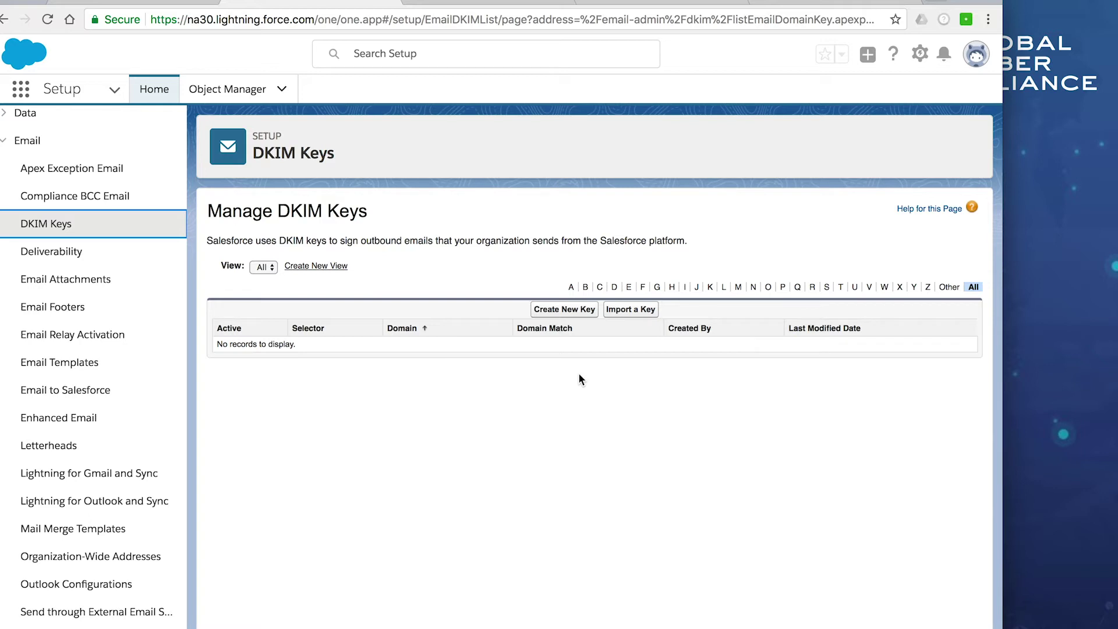
Create and save a DKIM key with selector default, domain gotdmarc.org and domain match Exact domain only
click(554, 317)
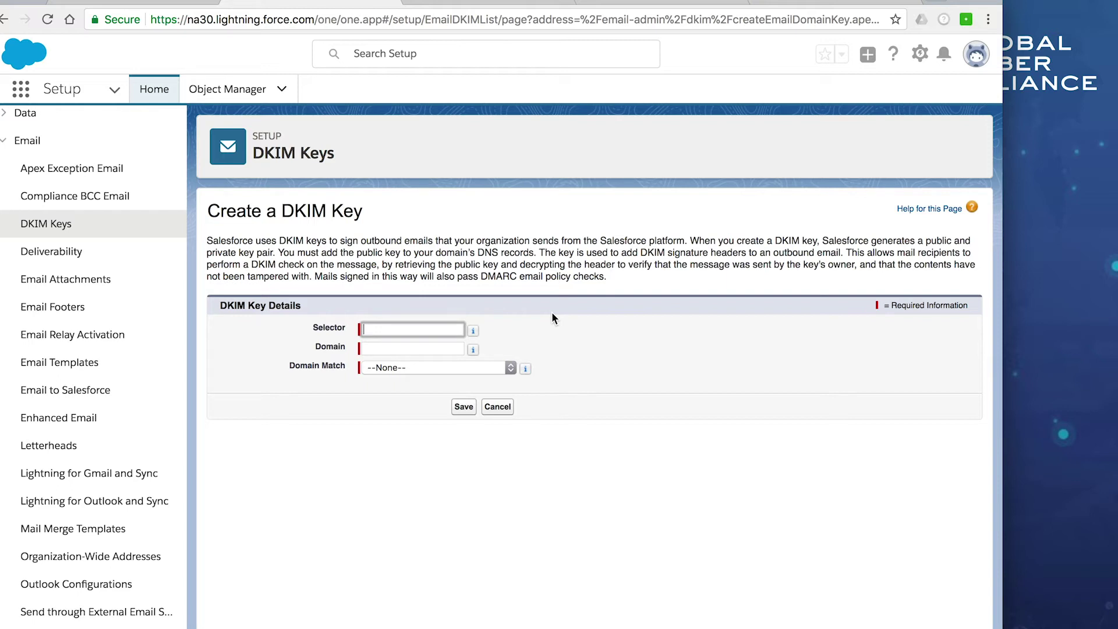
text(default)
click(453, 348)
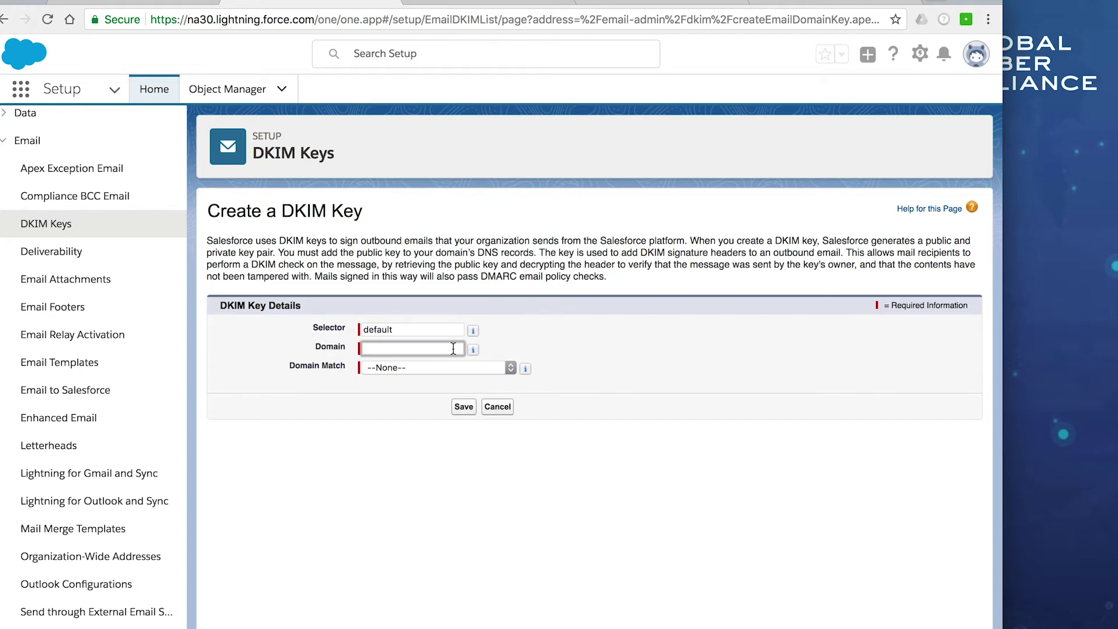
text(gotdmarc)
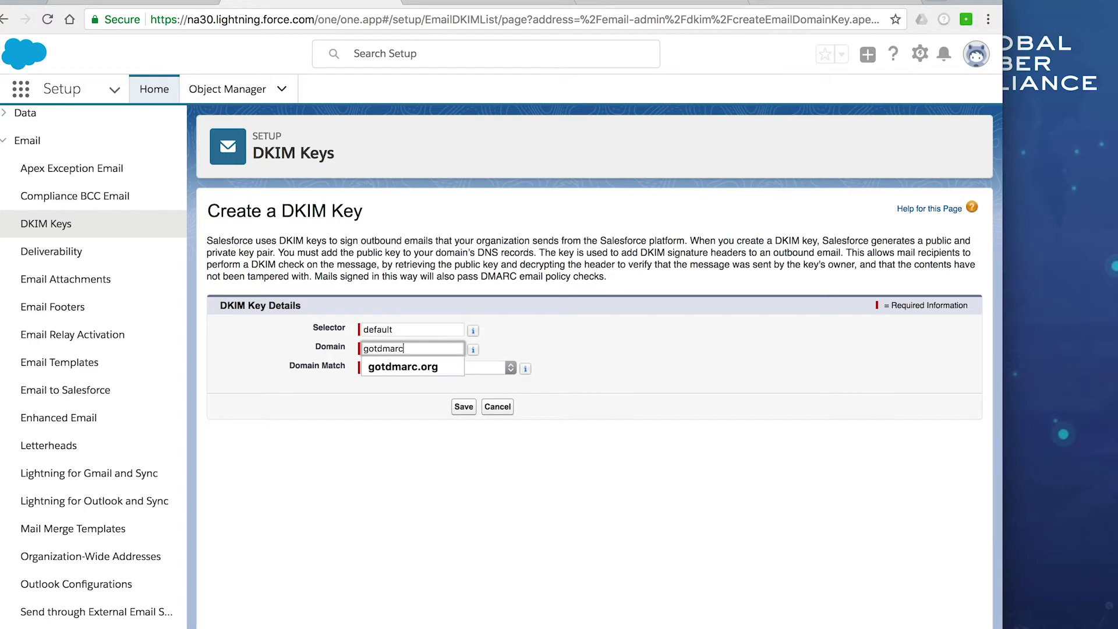
text(.org)
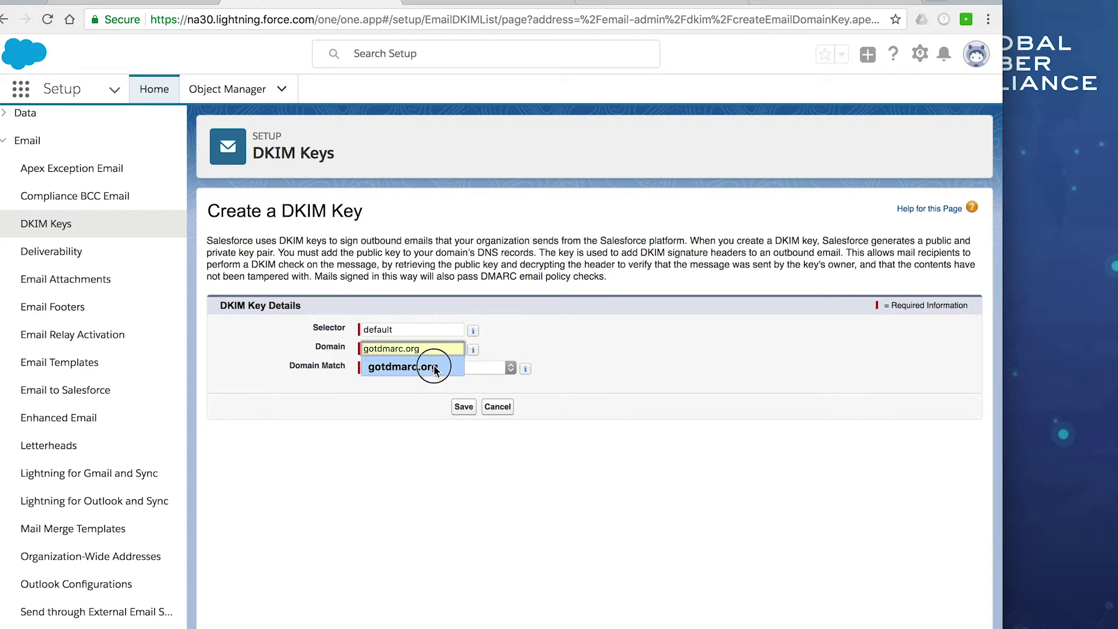
click(437, 367)
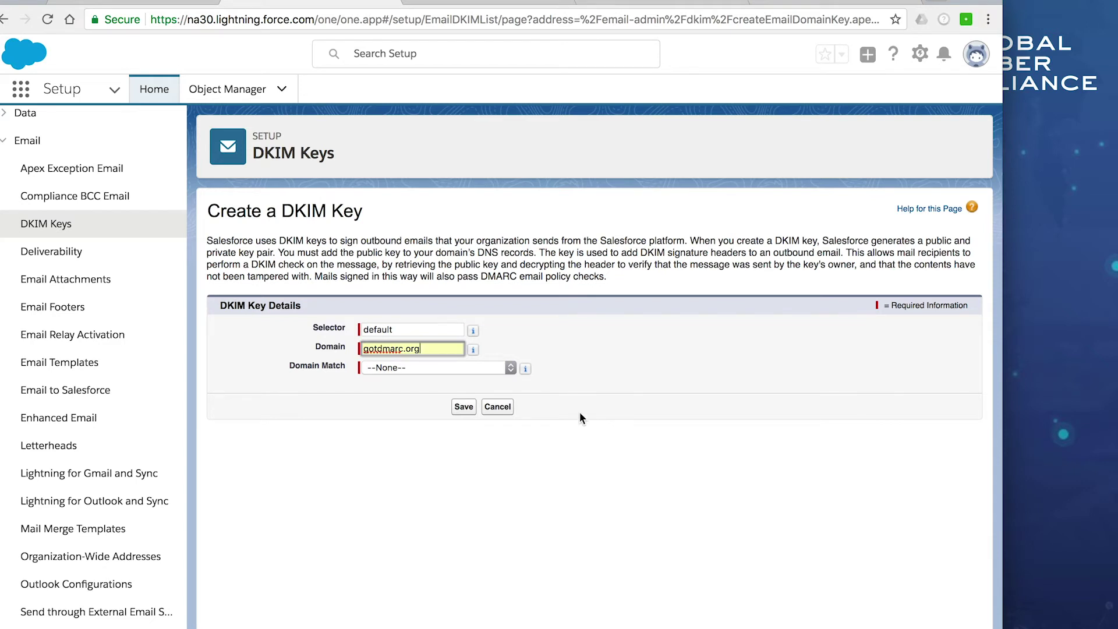
click(503, 369)
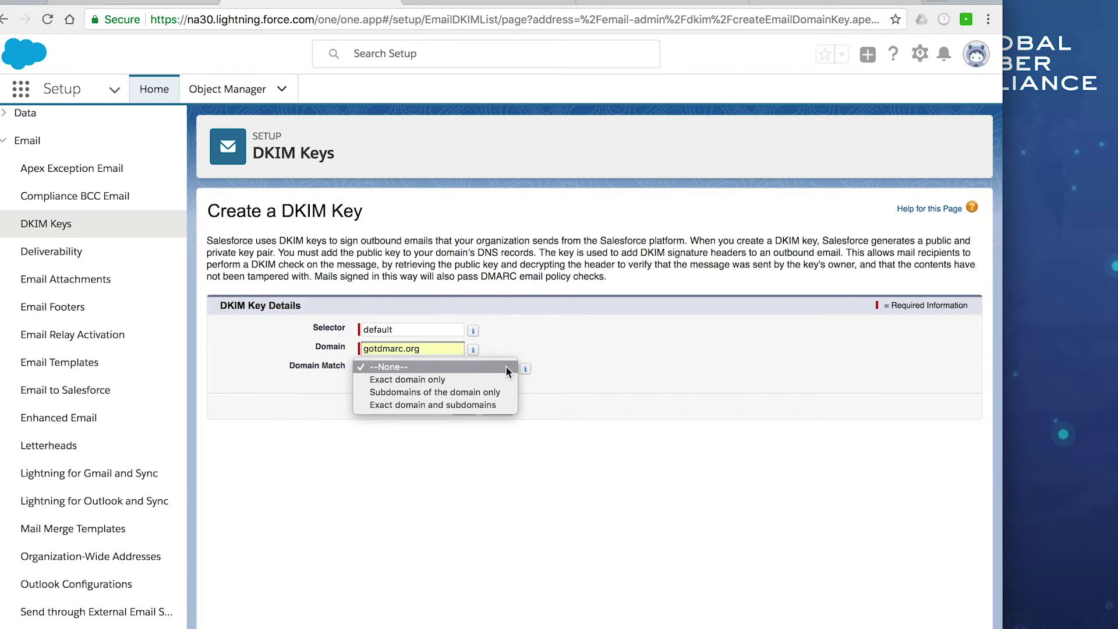
click(490, 378)
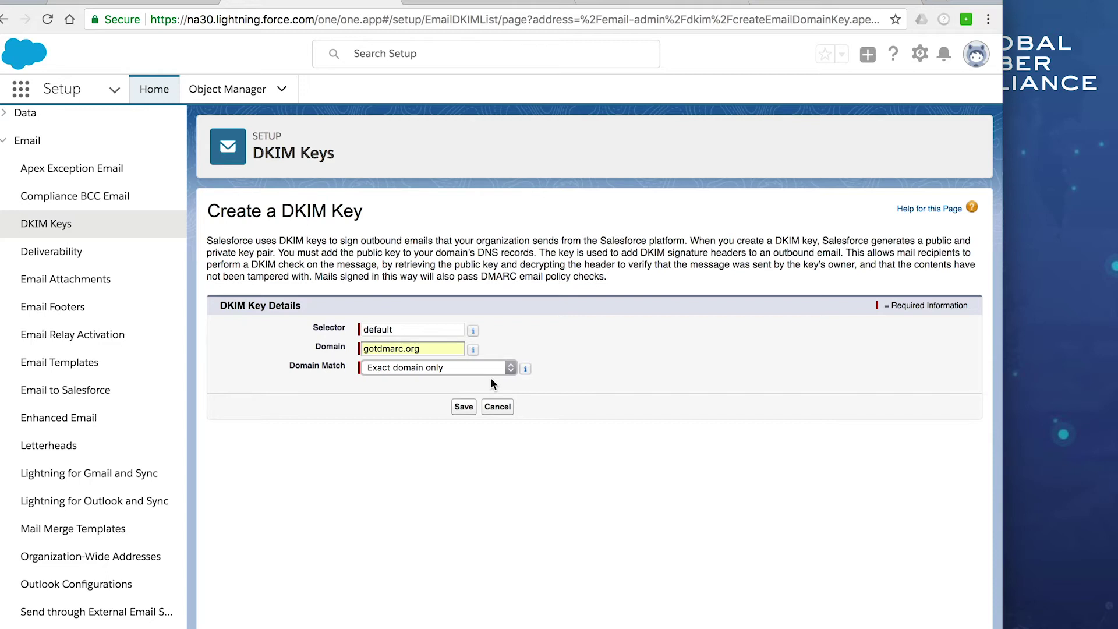
click(464, 407)
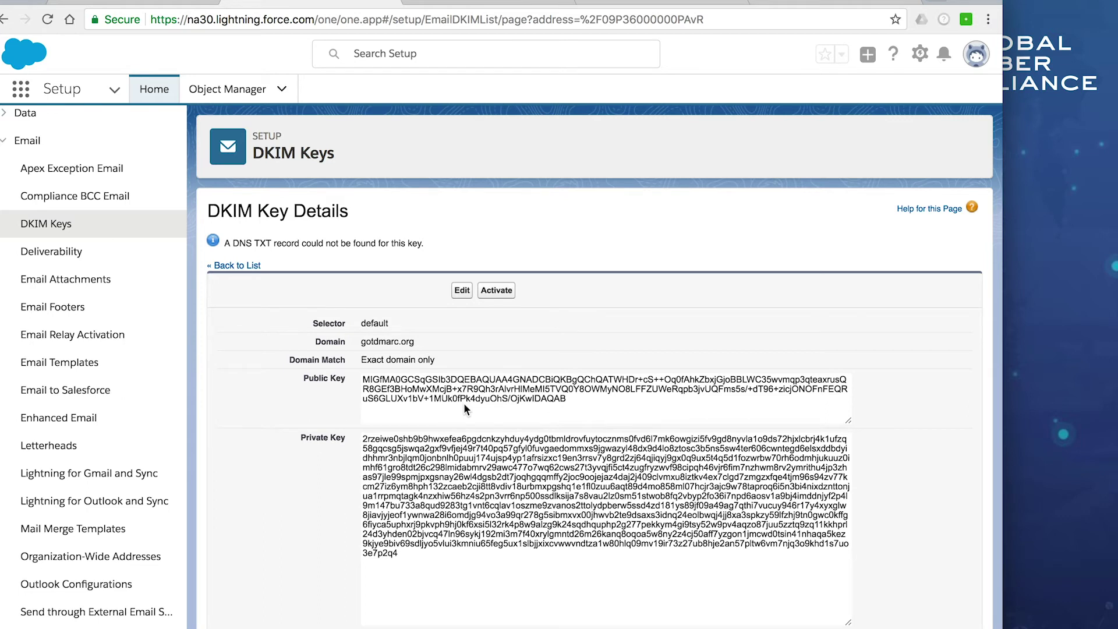
Copy the entire public key from the details of the new DKIM key
drag(569, 398, 362, 381)
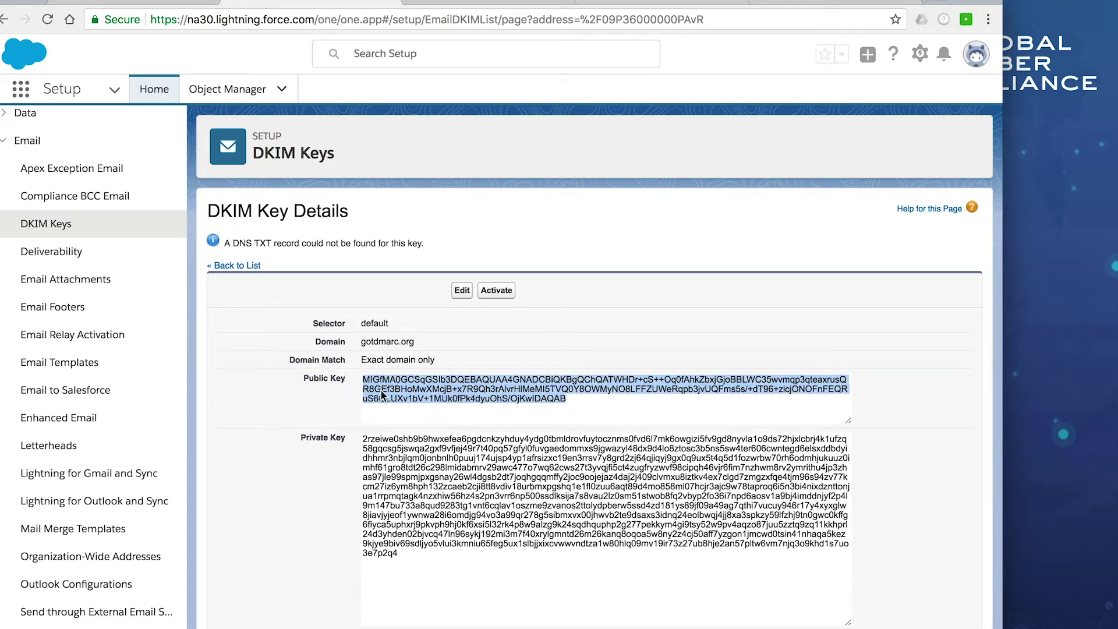
right_click(456, 395)
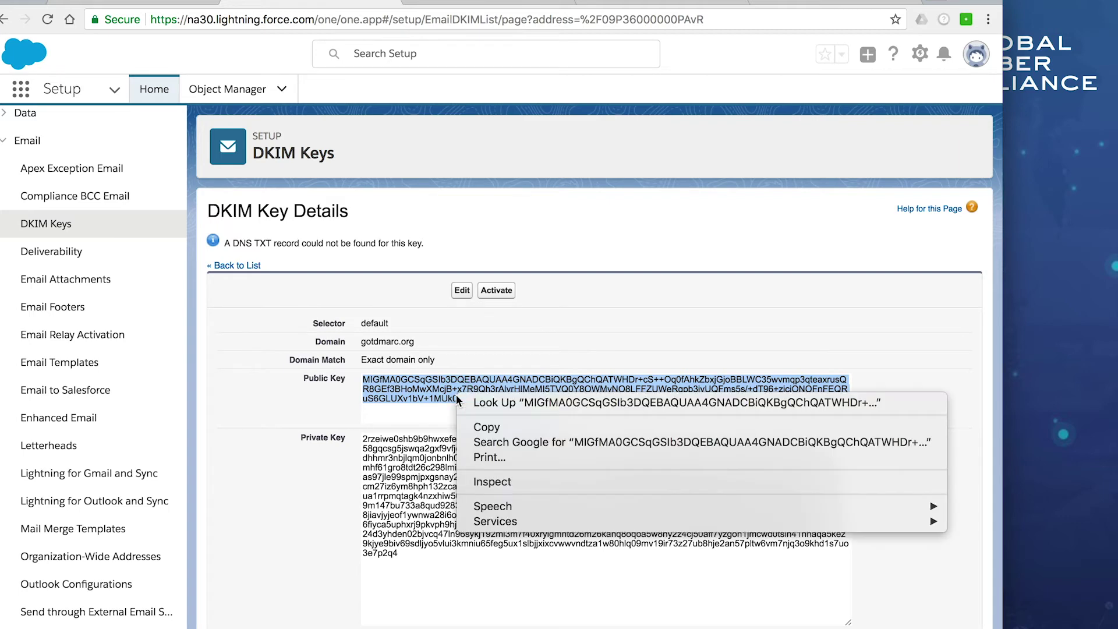
click(480, 428)
click(464, 408)
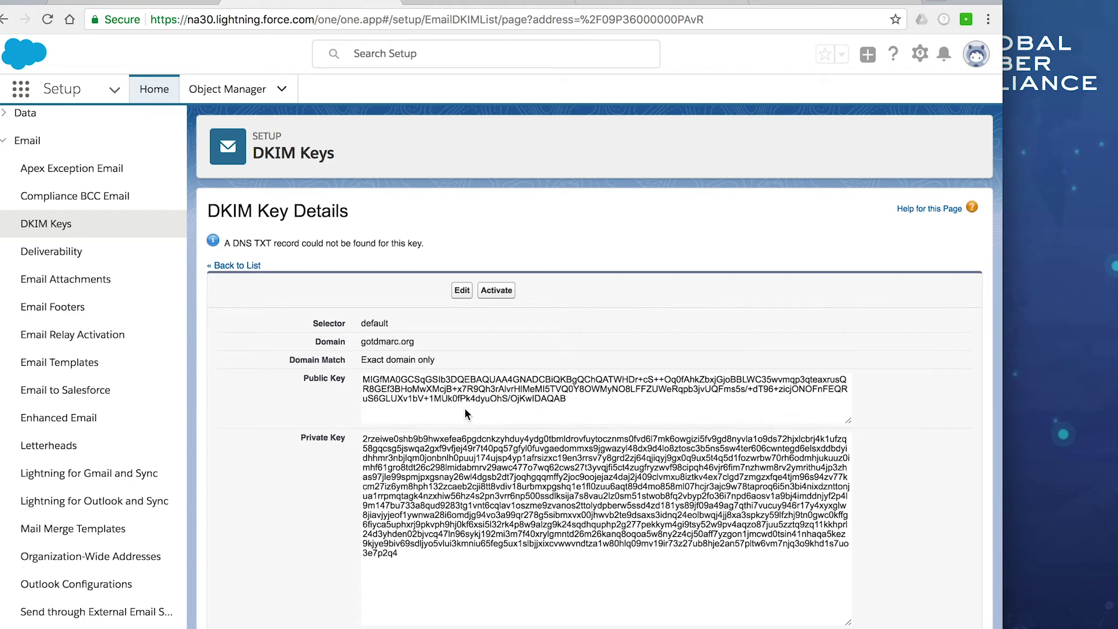
Activate the DKIM key for gotdmarc.org, confirm the activation, and reopen the list of DKIM keys
click(499, 290)
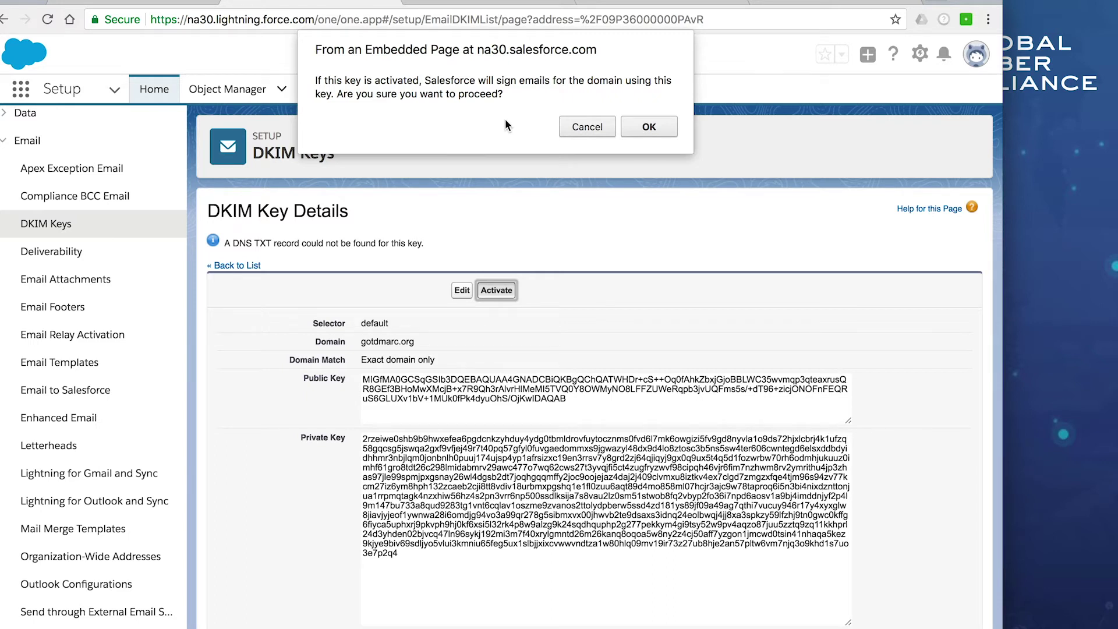
click(648, 127)
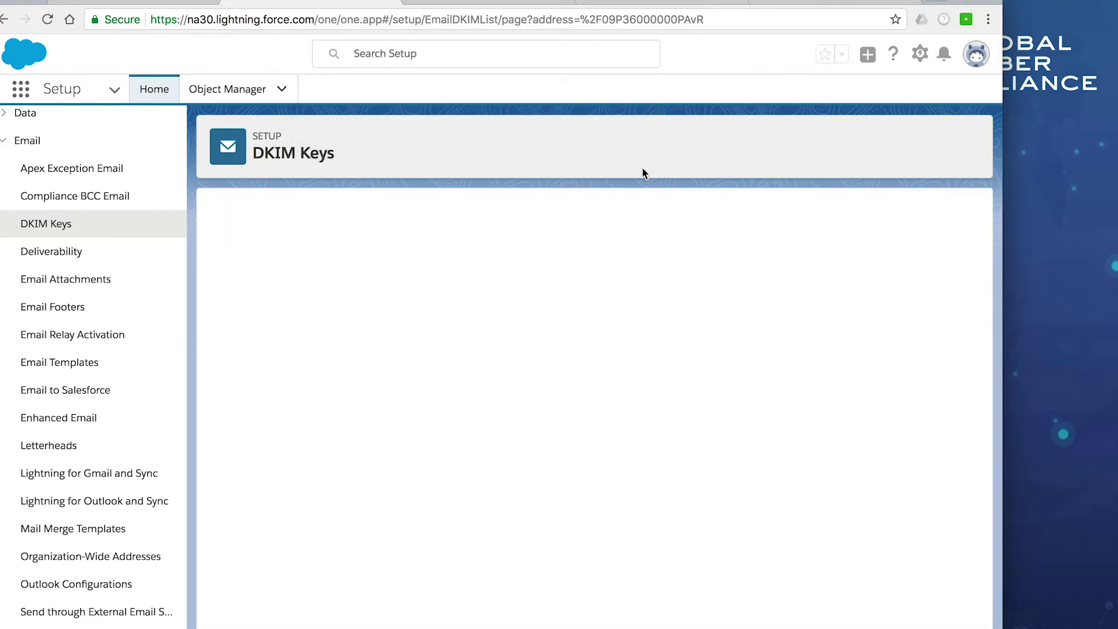
click(65, 231)
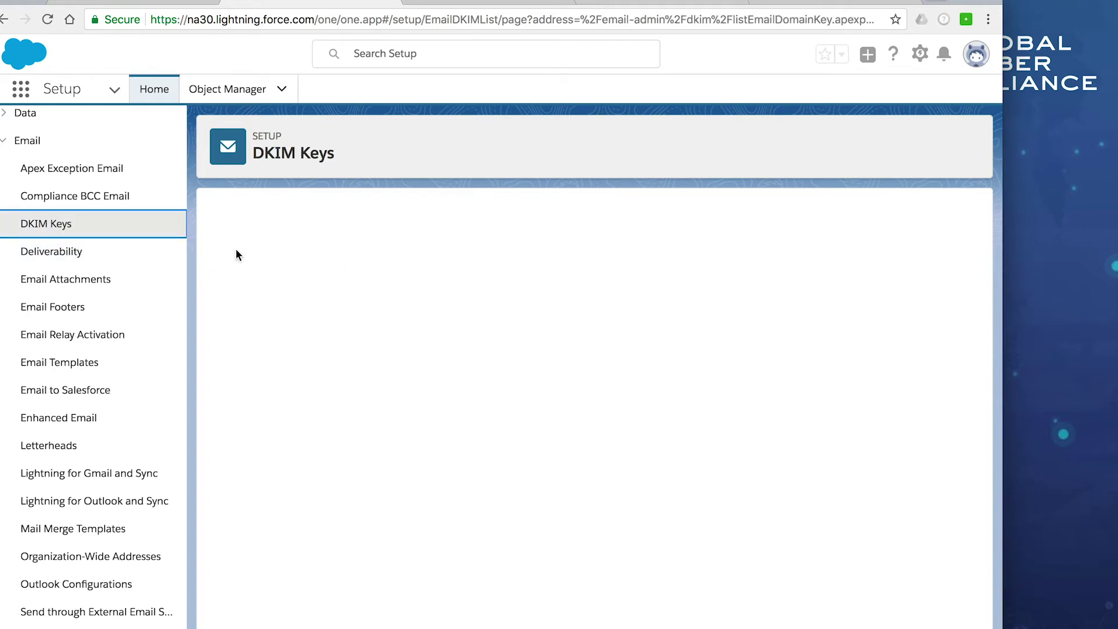
click(67, 232)
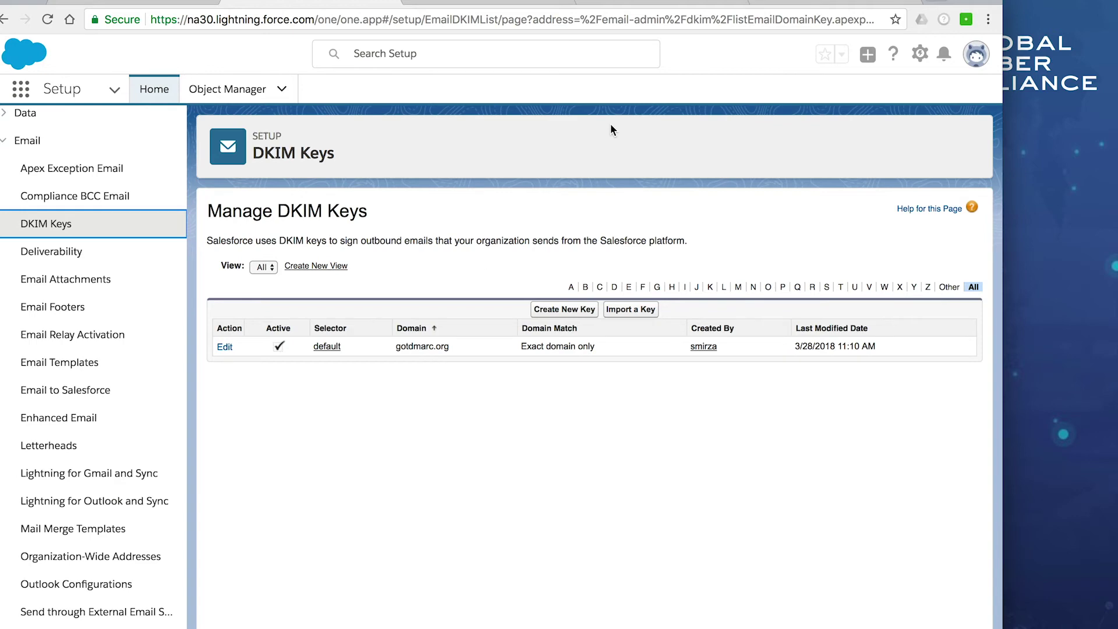
Switch to the GoDaddy DNS management page and review the existing records of gotdmarc.org
click(620, 4)
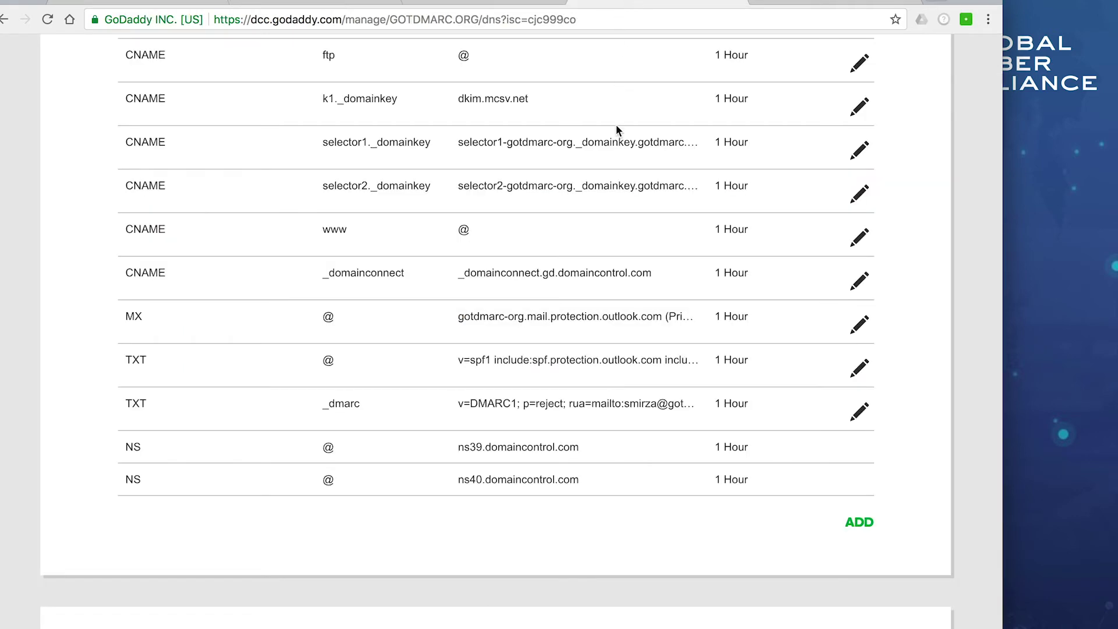
scroll(616, 128, up, 5)
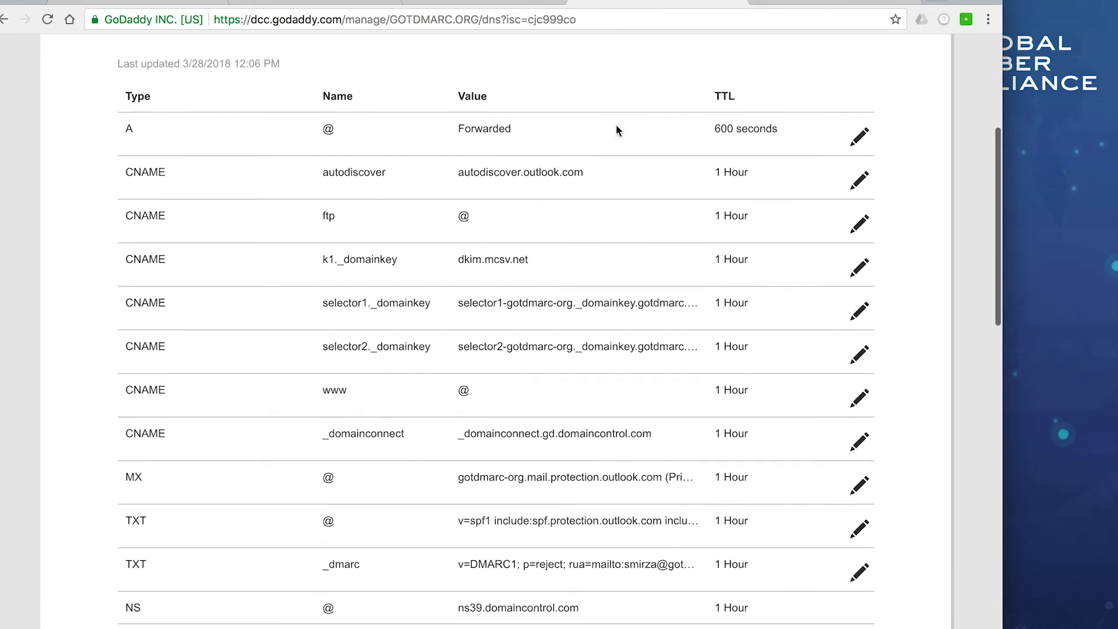
scroll(617, 130, down, 5)
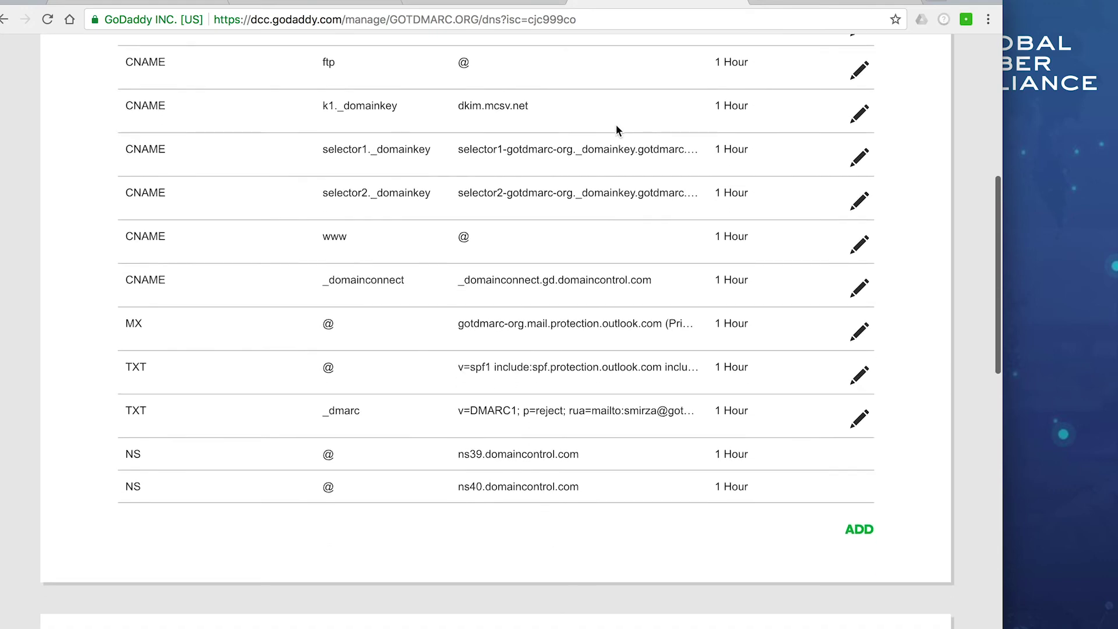
scroll(630, 322, up, 1)
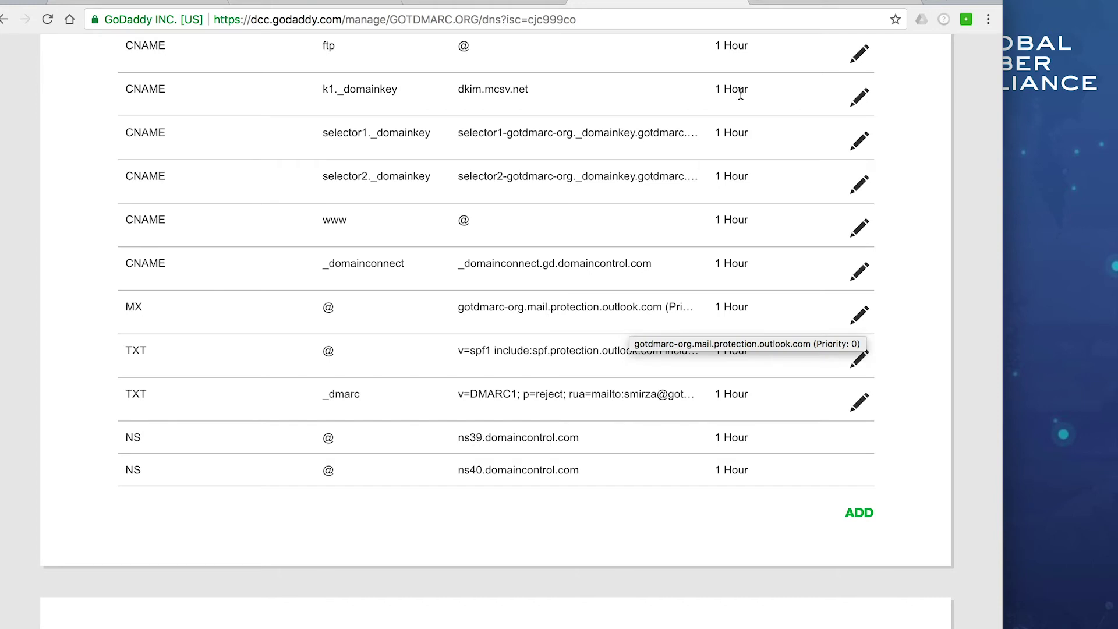
Switch to the DMARC guide and start the DKIM setup for gotdmarc.org from its scan results
click(797, 3)
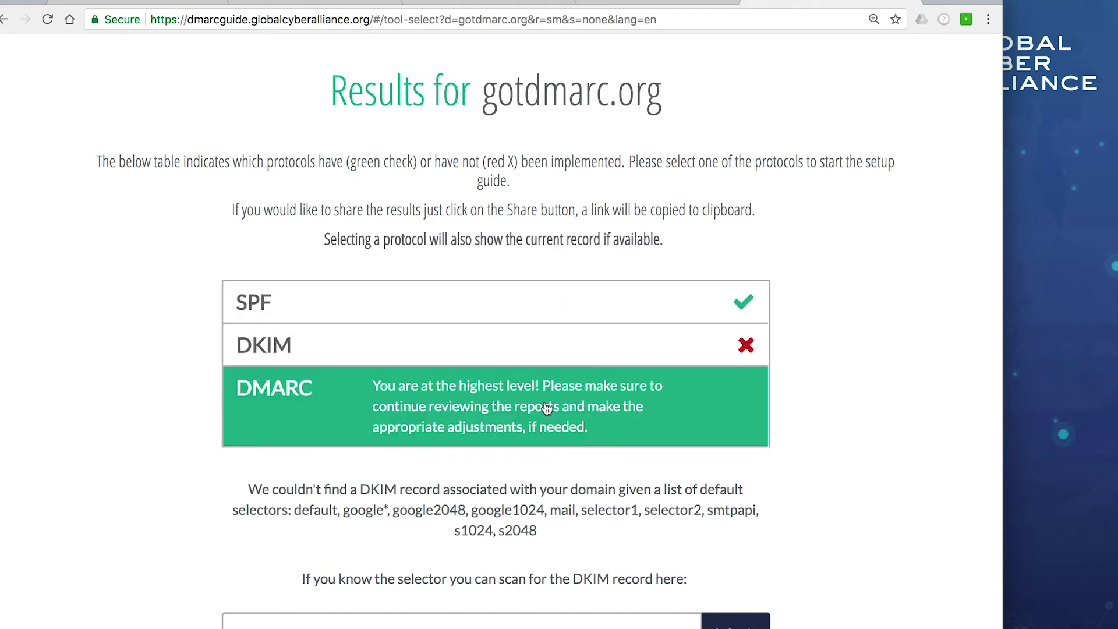
click(435, 344)
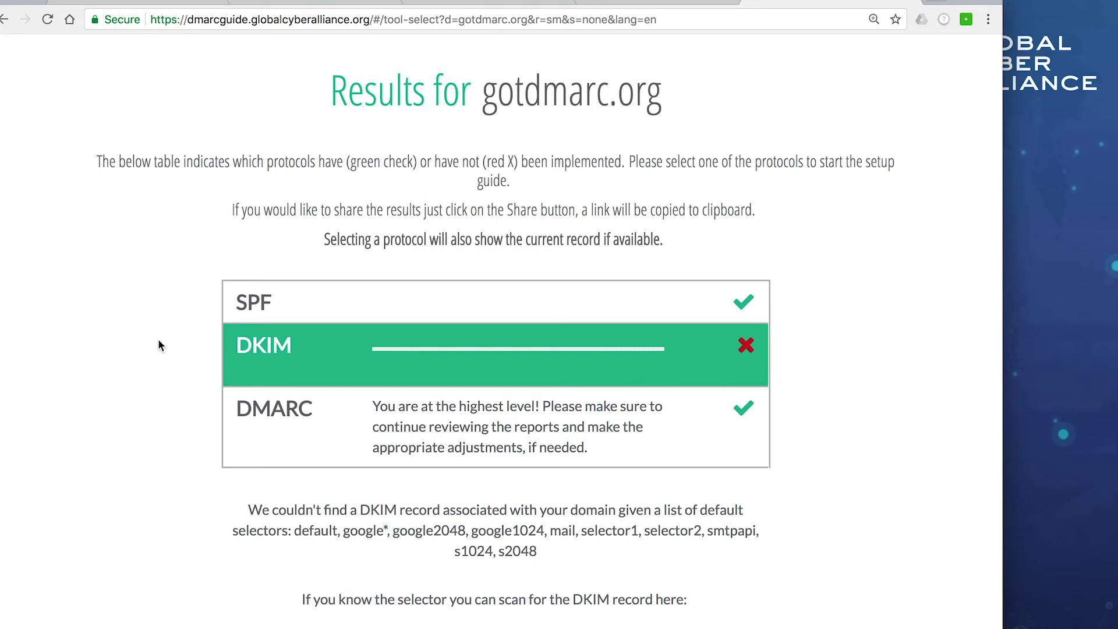
scroll(159, 345, down, 3)
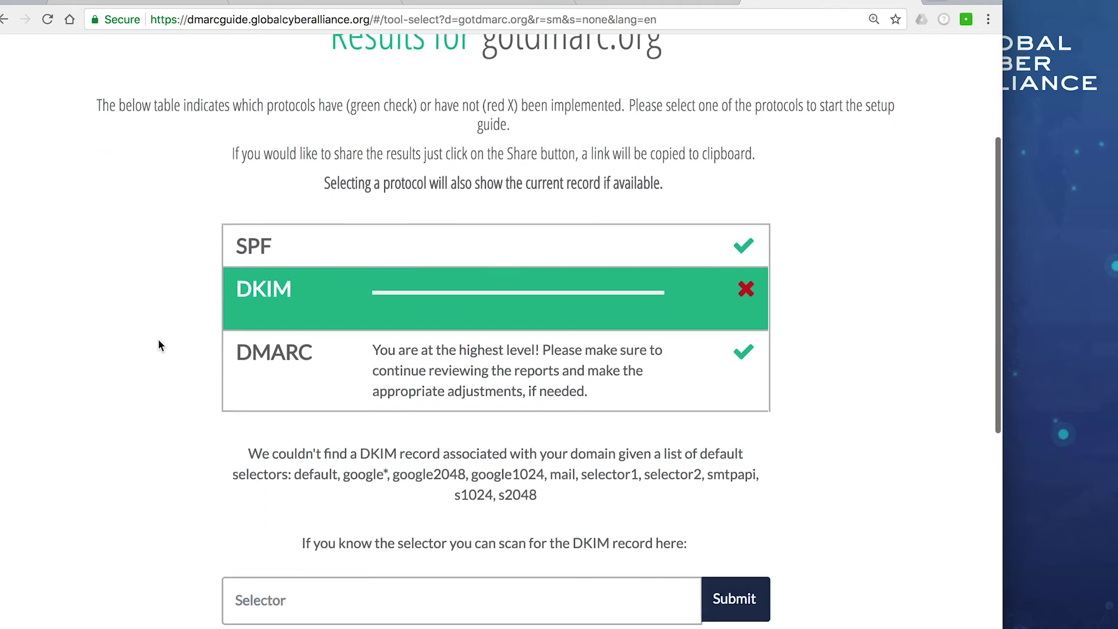
scroll(159, 345, down, 3)
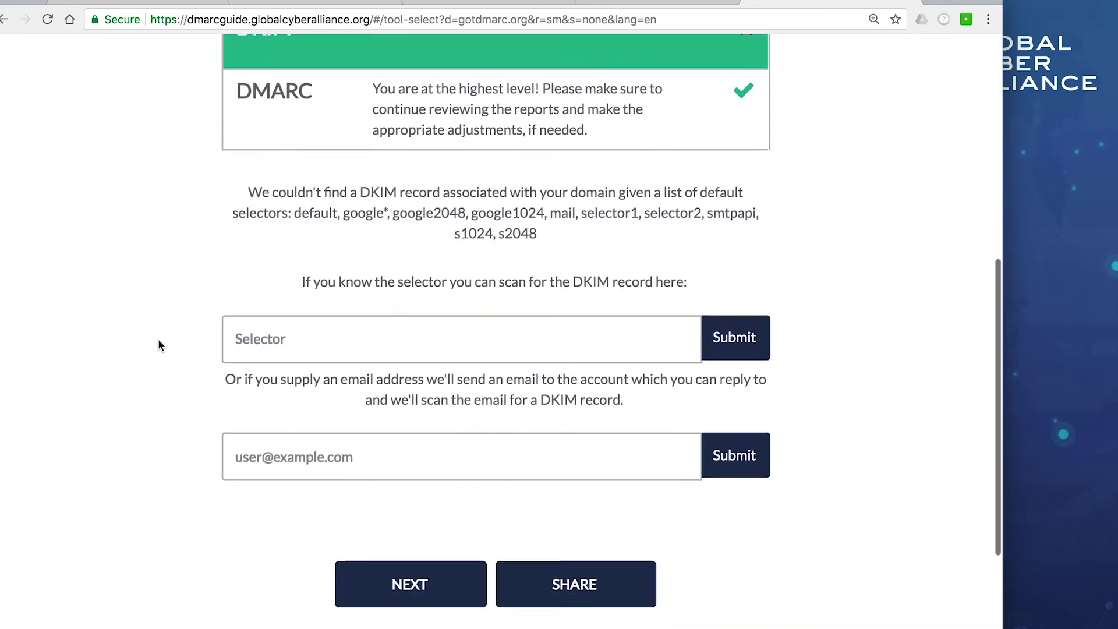
click(390, 589)
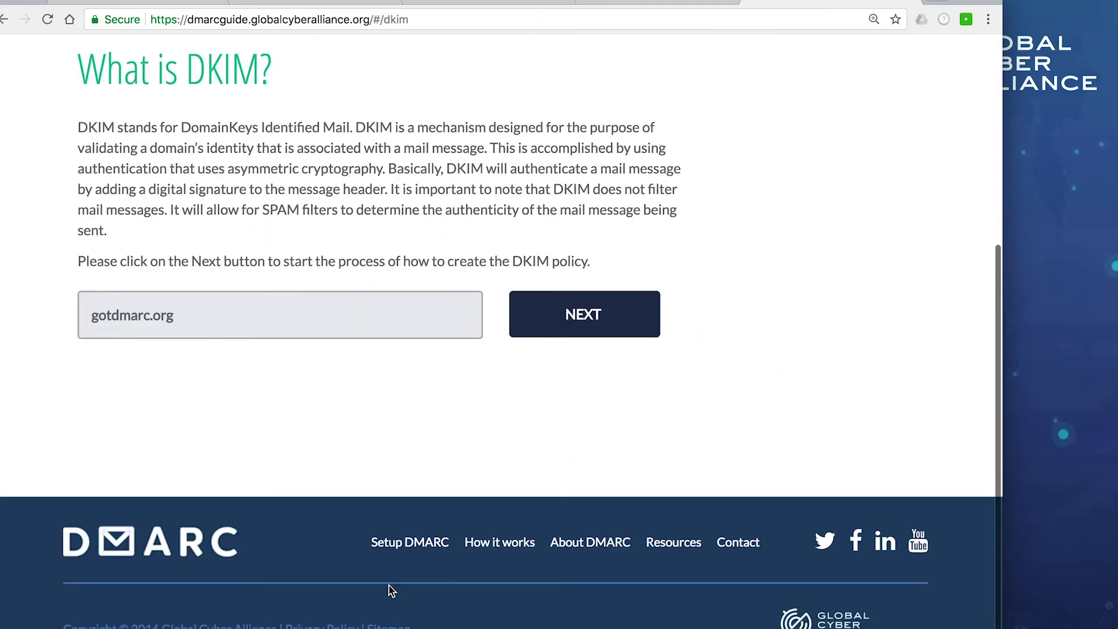
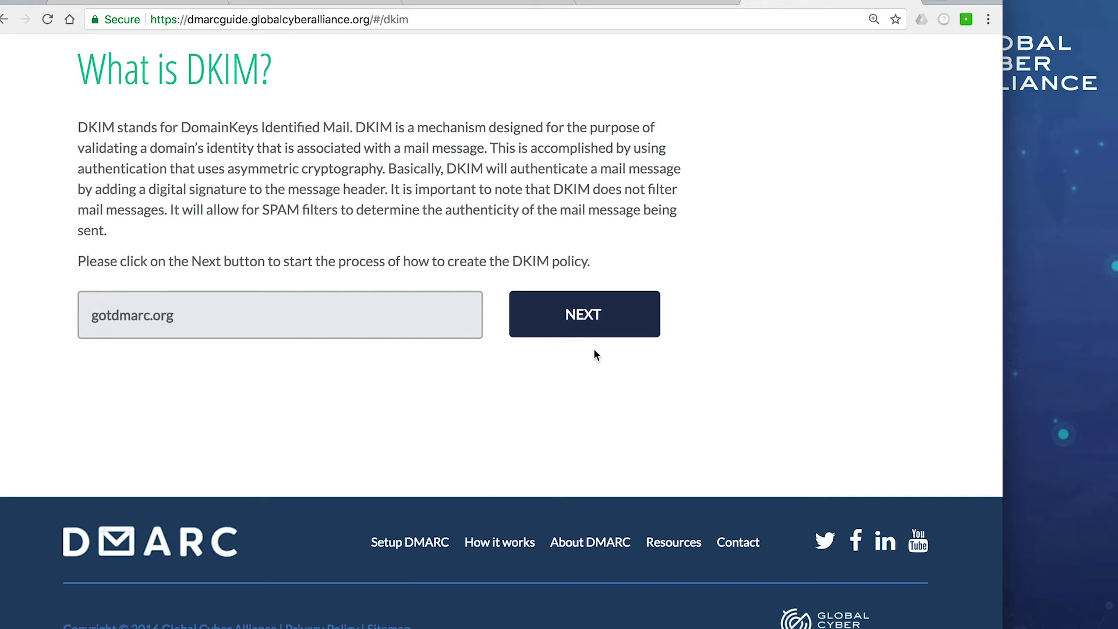
click(589, 315)
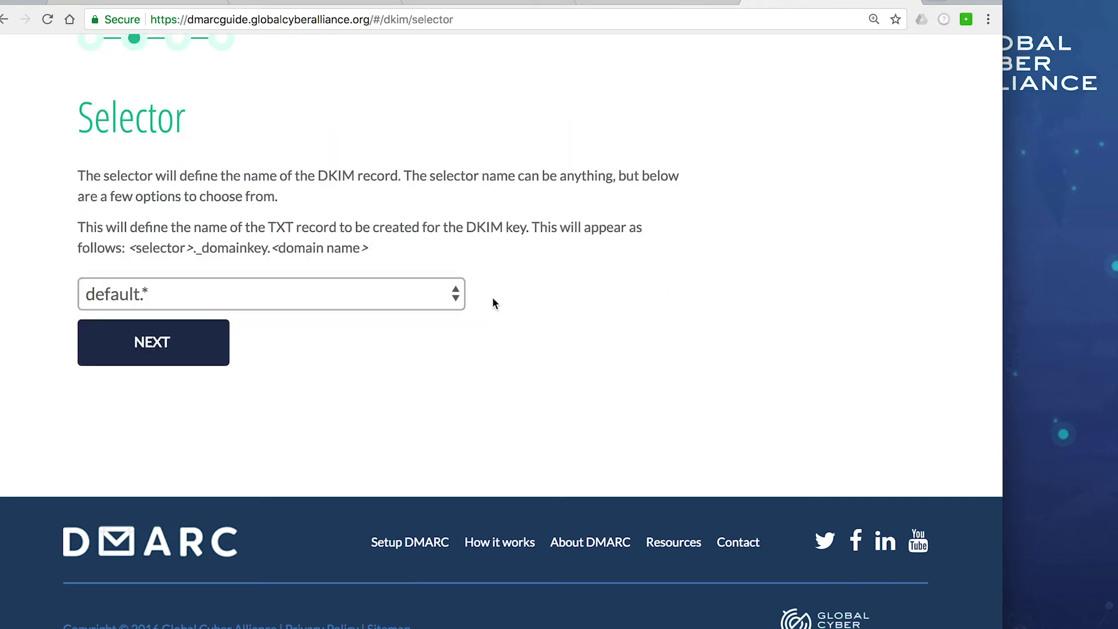
Keep default.* as the DKIM selector and continue to the public key page of the guide
click(456, 299)
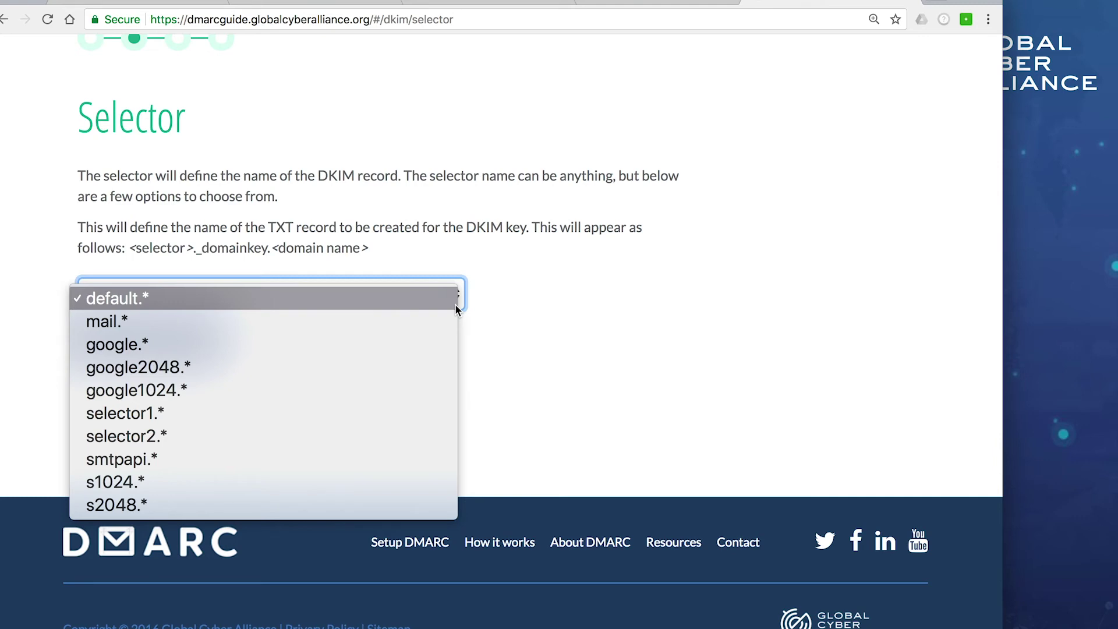
click(455, 303)
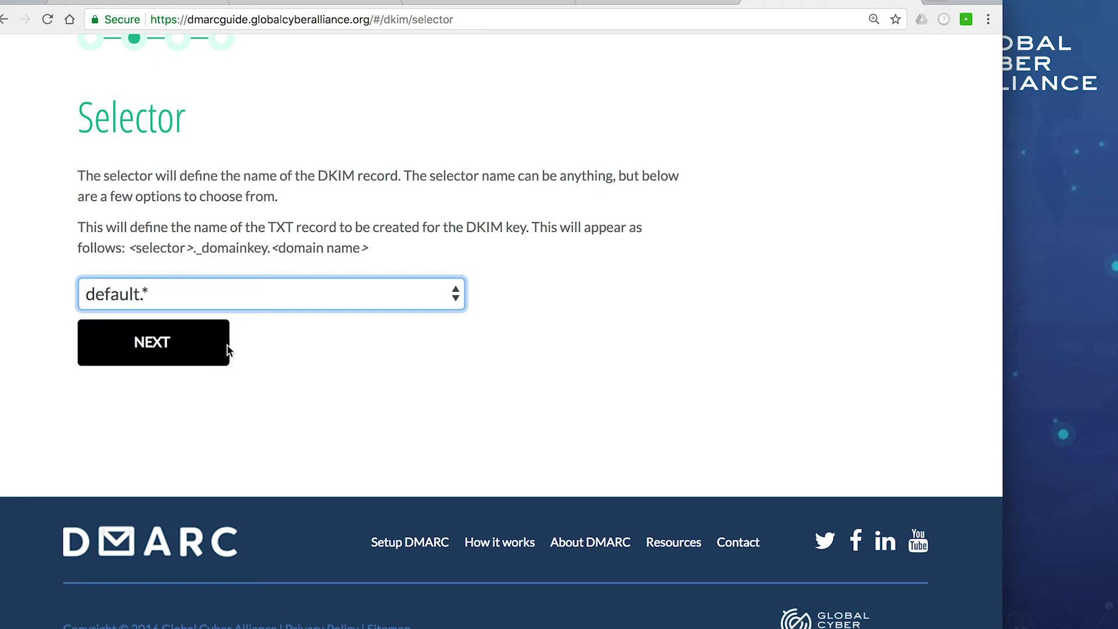
click(205, 351)
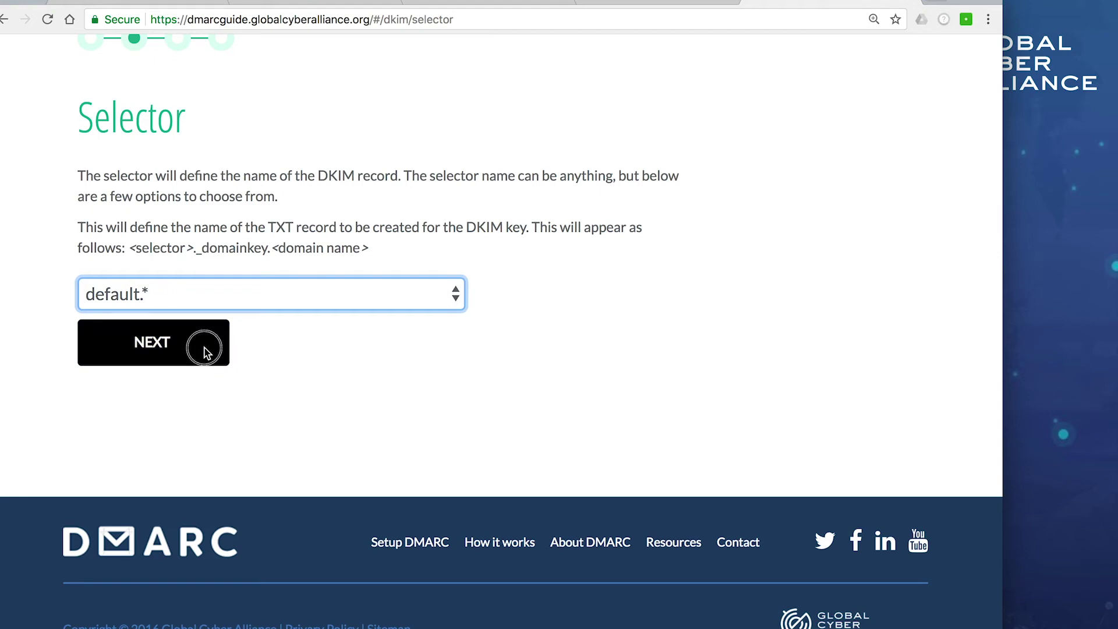
scroll(205, 350, up, 5)
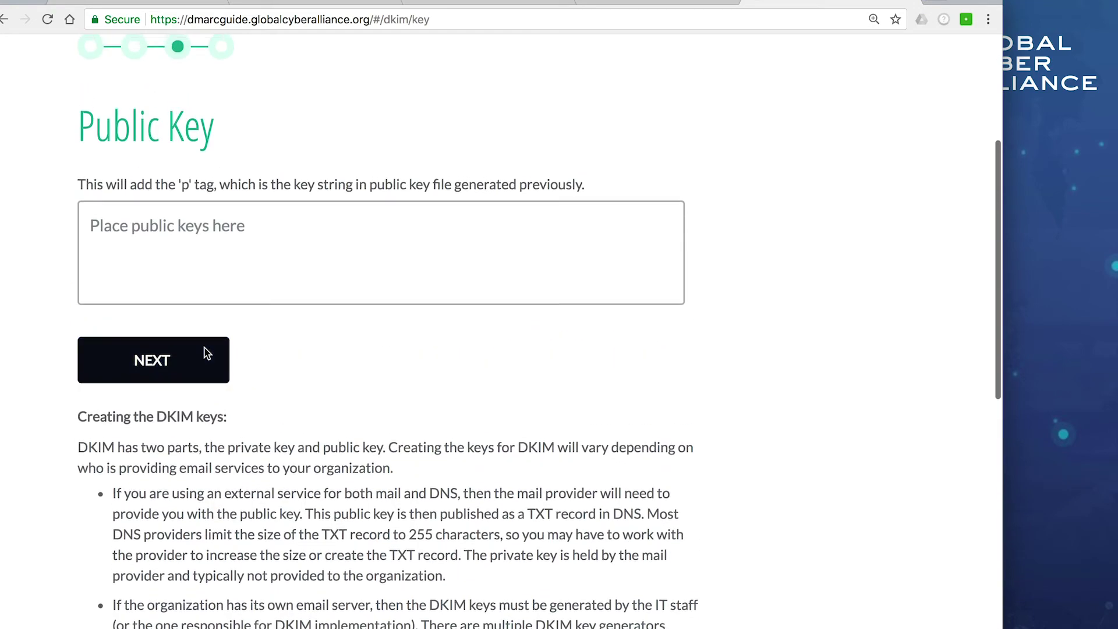
Paste the public key copied from Salesforce, generate the DKIM TXT record, and highlight the record's full host name
click(197, 281)
text(MIGfMA0GCSqGSIb3DQEBAQUAA4GNADCBiQKBgQChQATWHDr+cS++Oq0fAhkZbxjGjoBBLWC35wvmqp3qteaxrusQR8GEf3BHoMwXMcjB+x7R9Qh3rAlvrHlMeMI5TVQ0Y8OWMyNO8LFFZUWeRqpb3jvUQFms5s/+dT96+zicjONOFnFEQRuS6GLUXv1bV+1MUk0fPk4dyuOhS/OjKwIDAQAB)
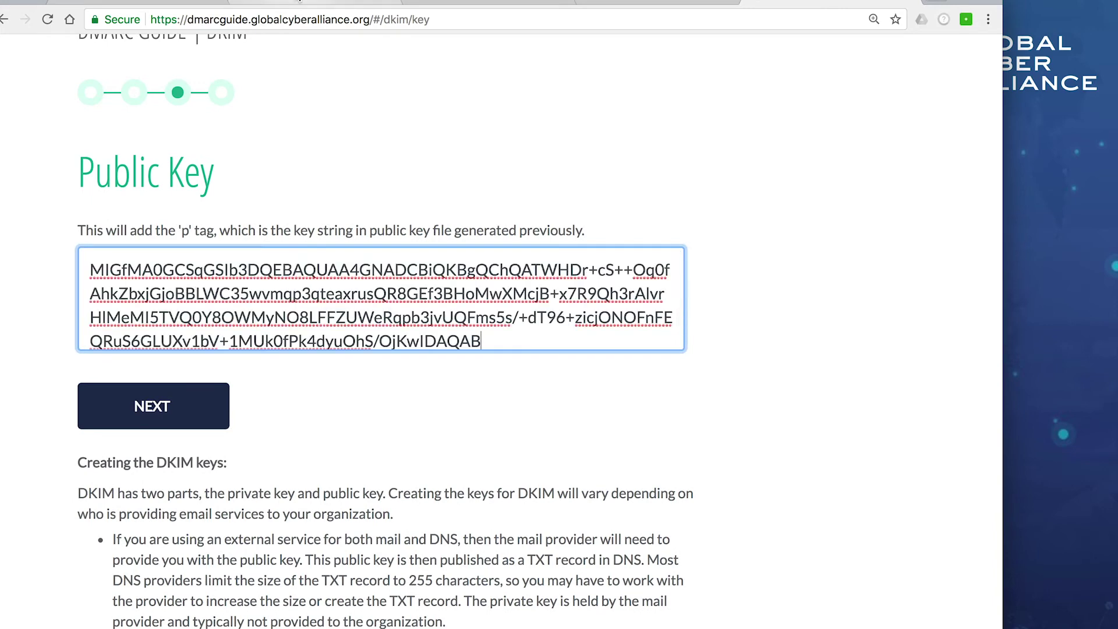
click(170, 418)
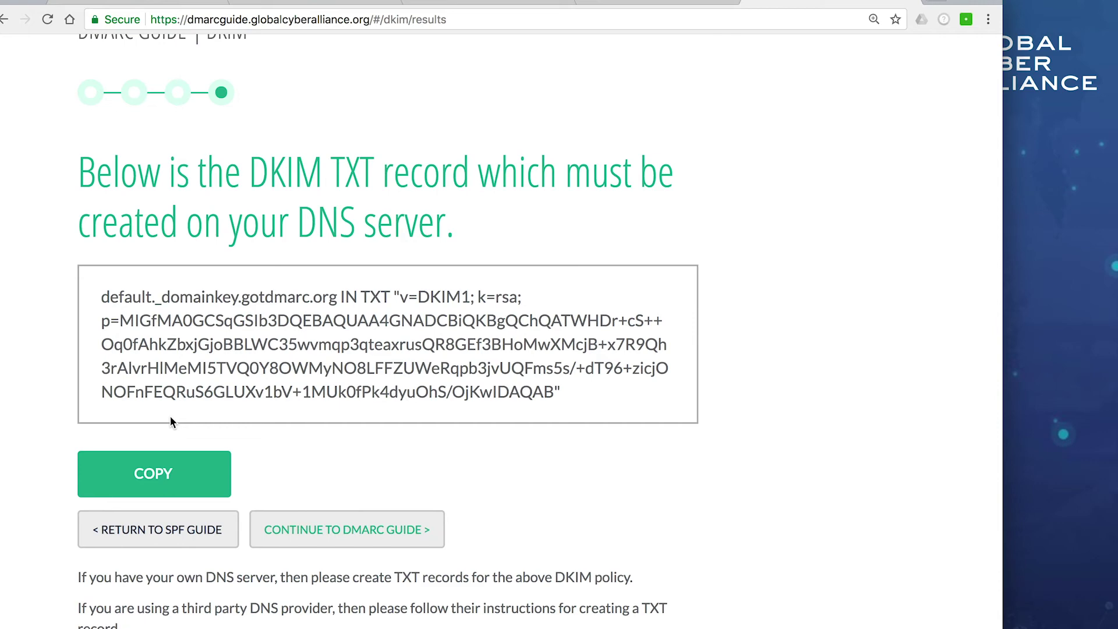
drag(337, 301, 99, 297)
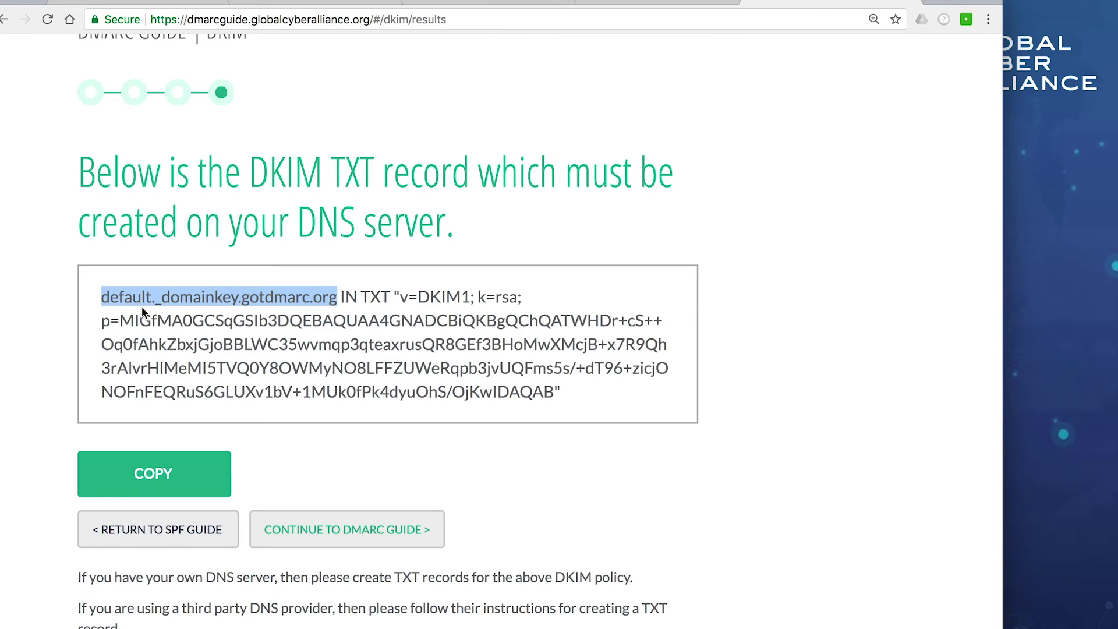
click(361, 233)
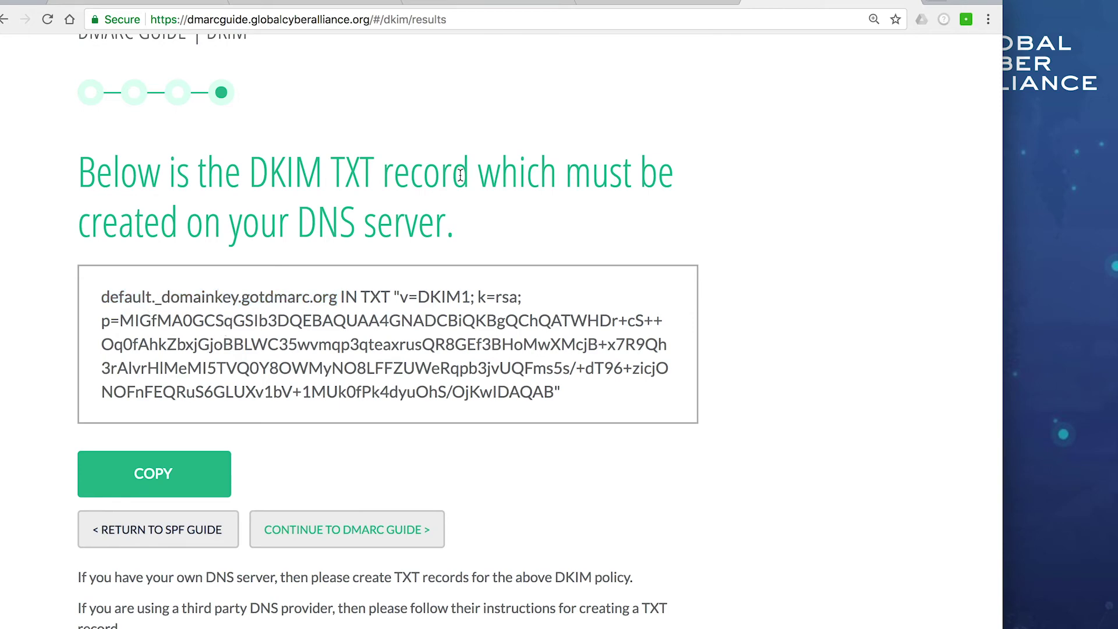
Switch to the GoDaddy DNS records of gotdmarc.org and start a new record of type TXT
click(650, 4)
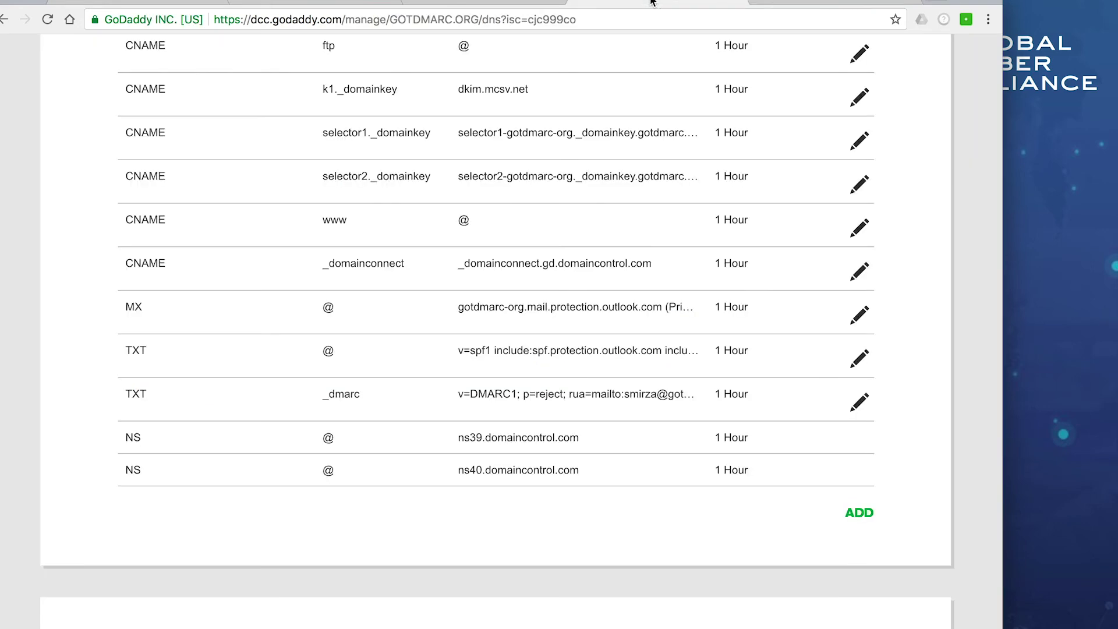
click(856, 513)
scroll(465, 405, down, 4)
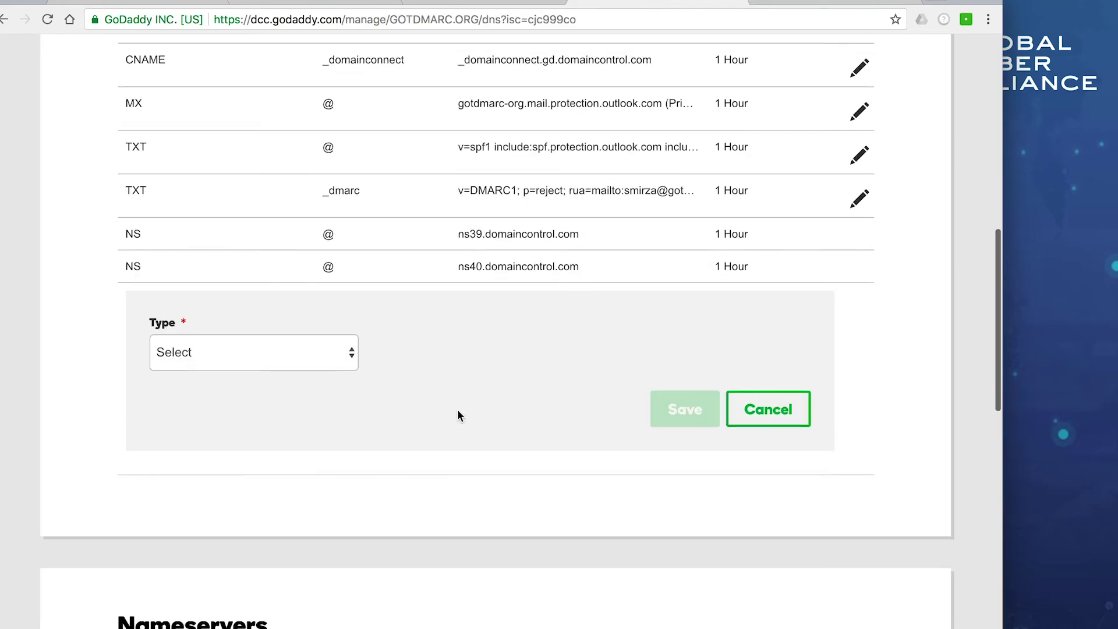
click(350, 352)
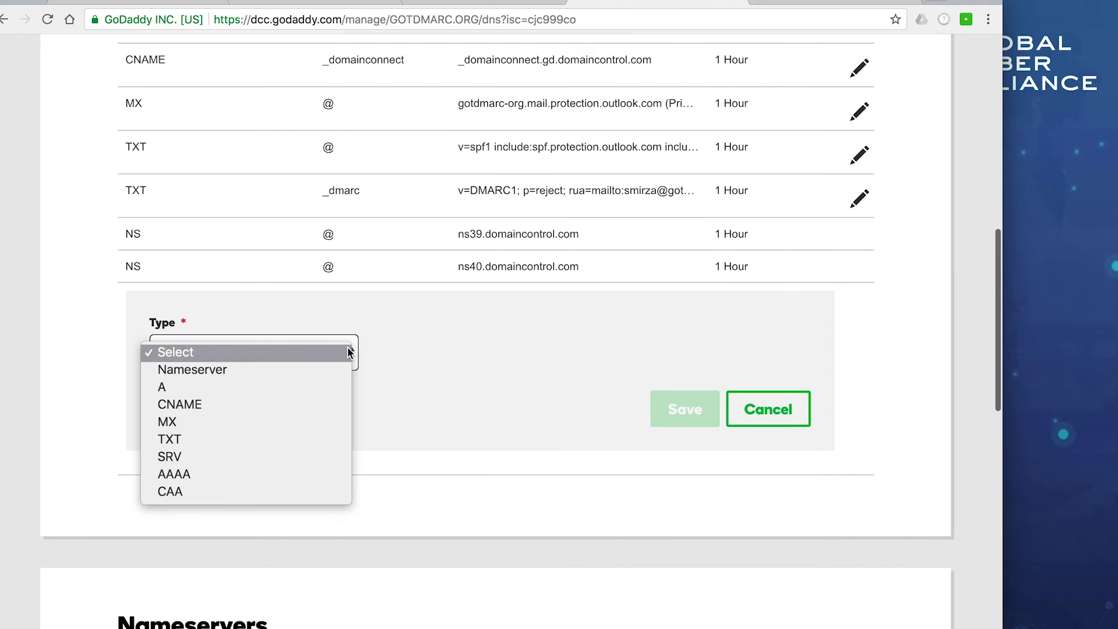
click(324, 440)
click(433, 359)
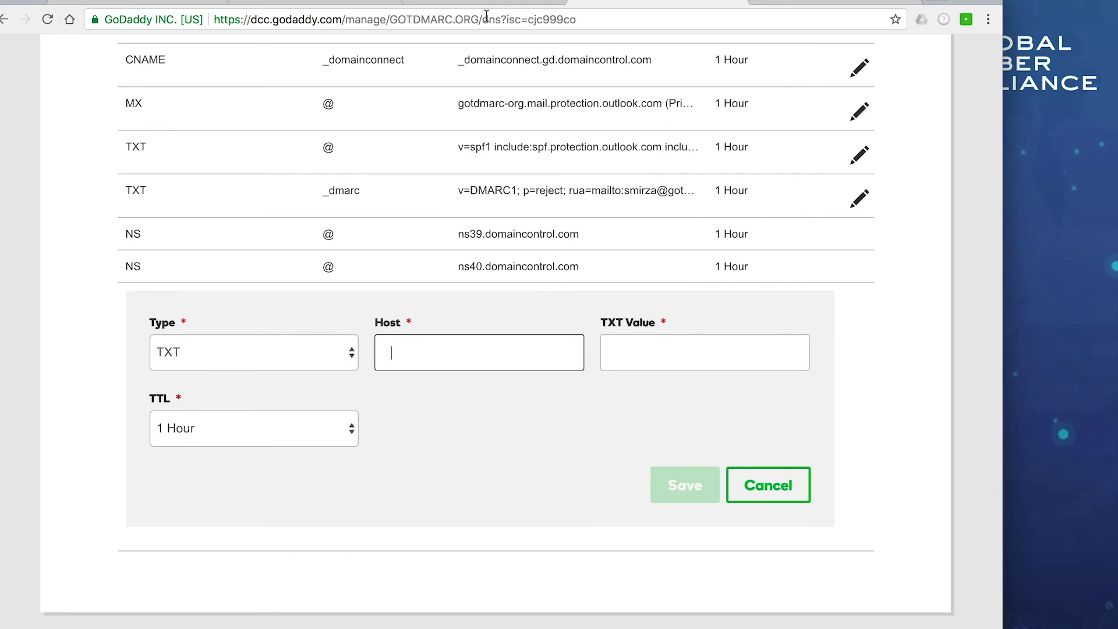
Copy default._domainkey from the record generated in the DMARC guide and paste it as the new TXT record's host in GoDaddy
click(326, 3)
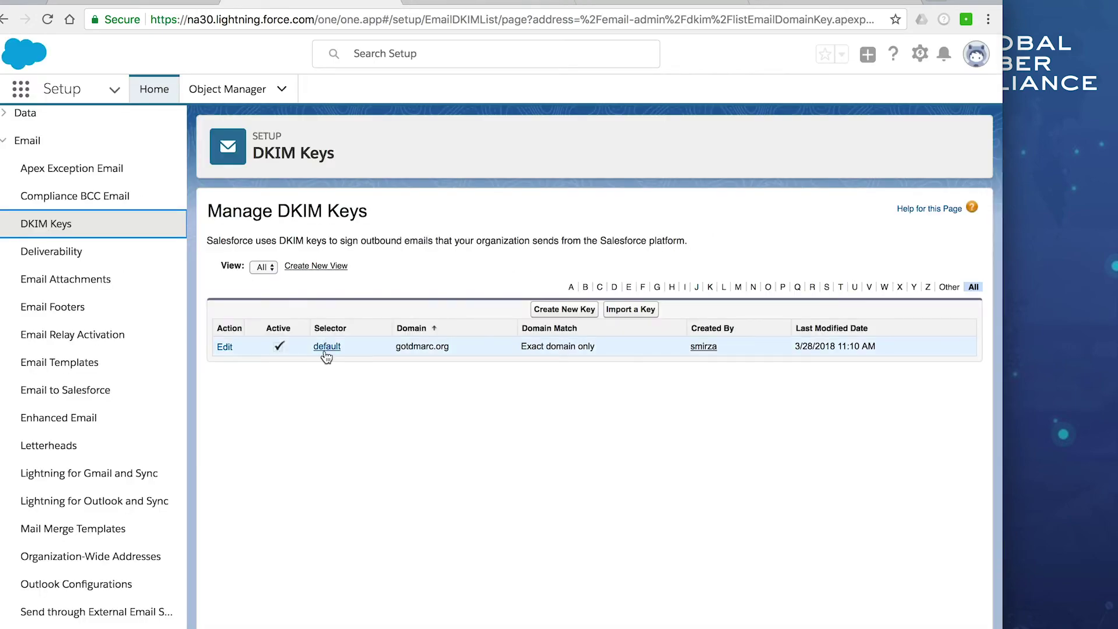
click(670, 5)
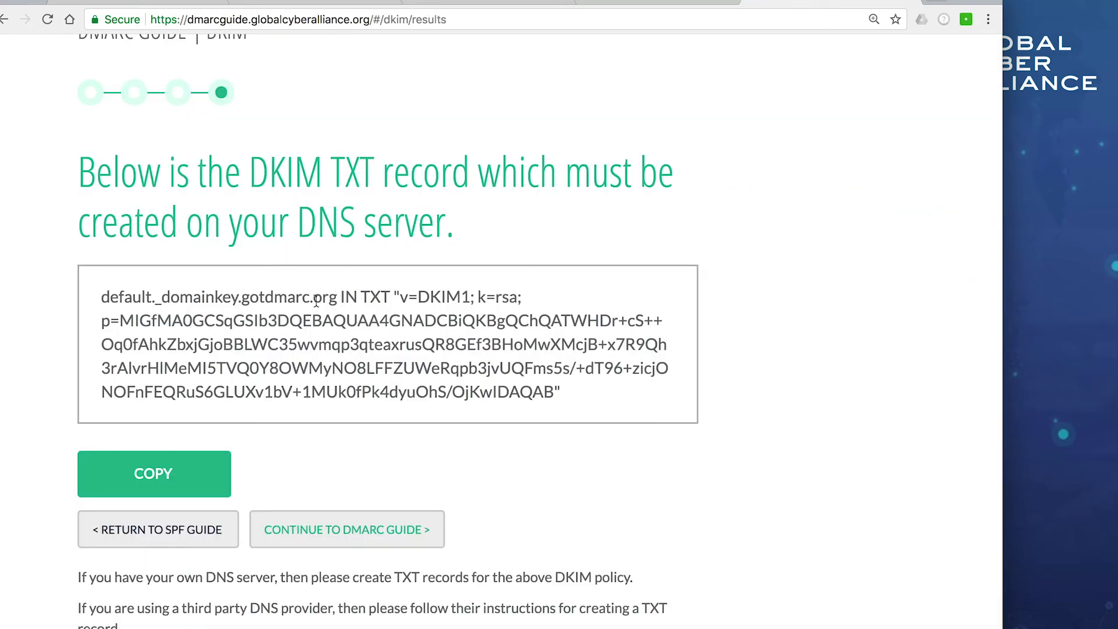
drag(239, 298, 103, 296)
key(ctrl+c)
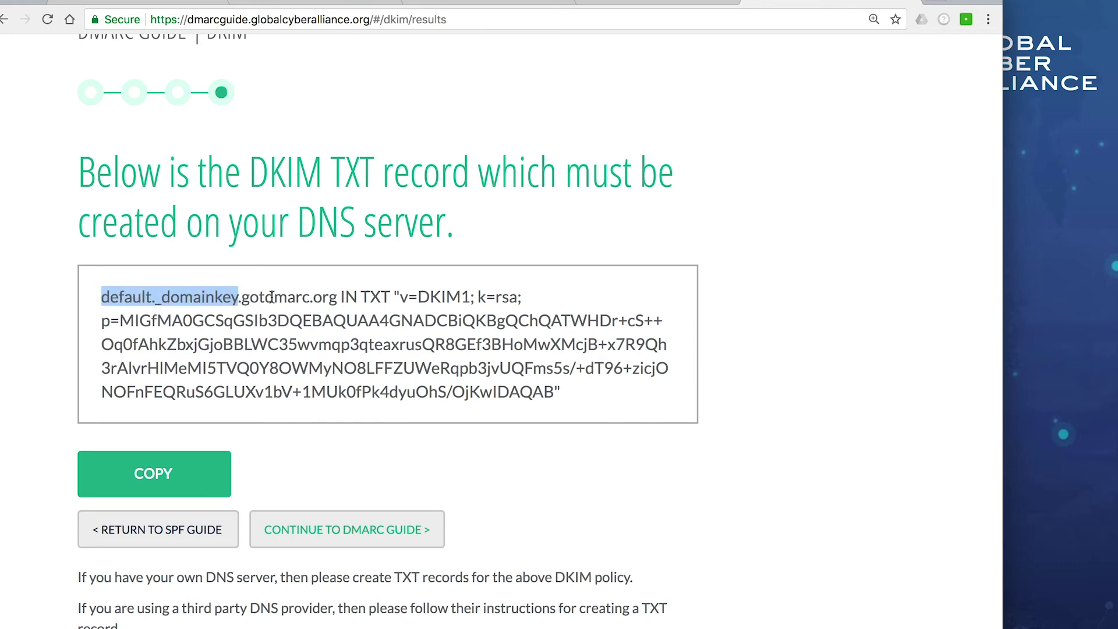
click(652, 7)
click(448, 343)
key(ctrl+v)
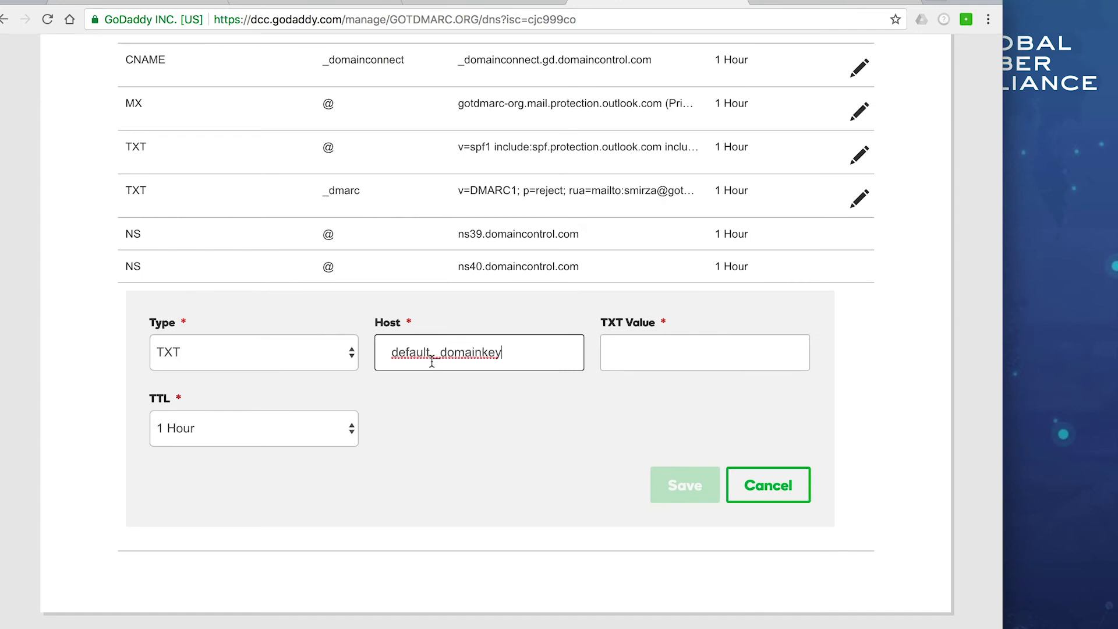
key(Tab)
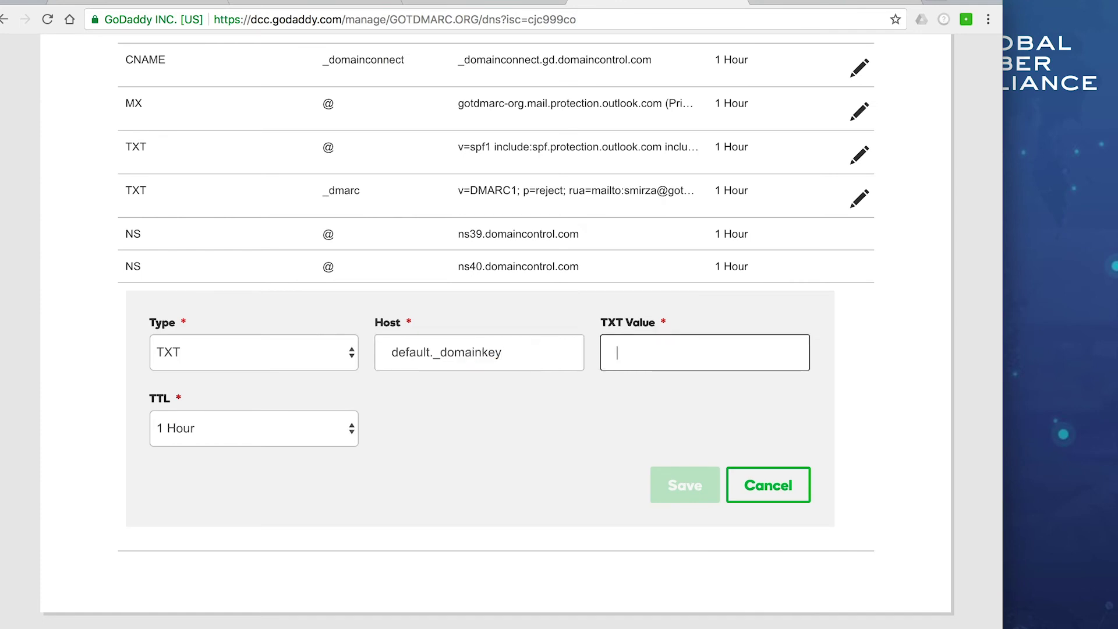
Copy the generated DKIM value from v=DKIM1 through the end of the key without quotes, paste it as the TXT value, and save the record
click(836, 8)
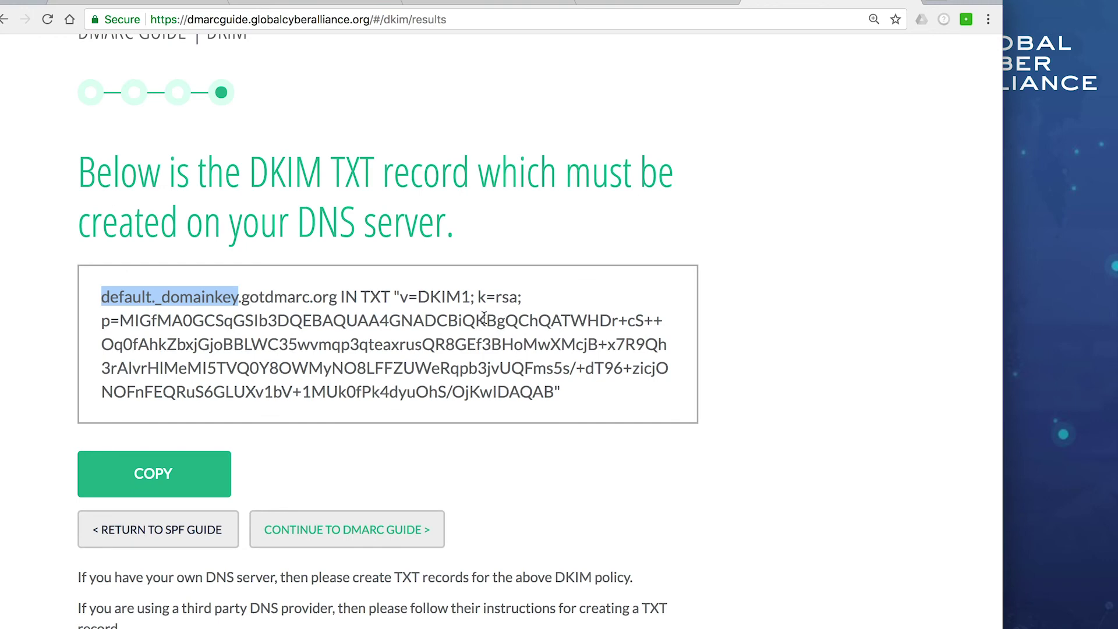
drag(400, 297, 555, 389)
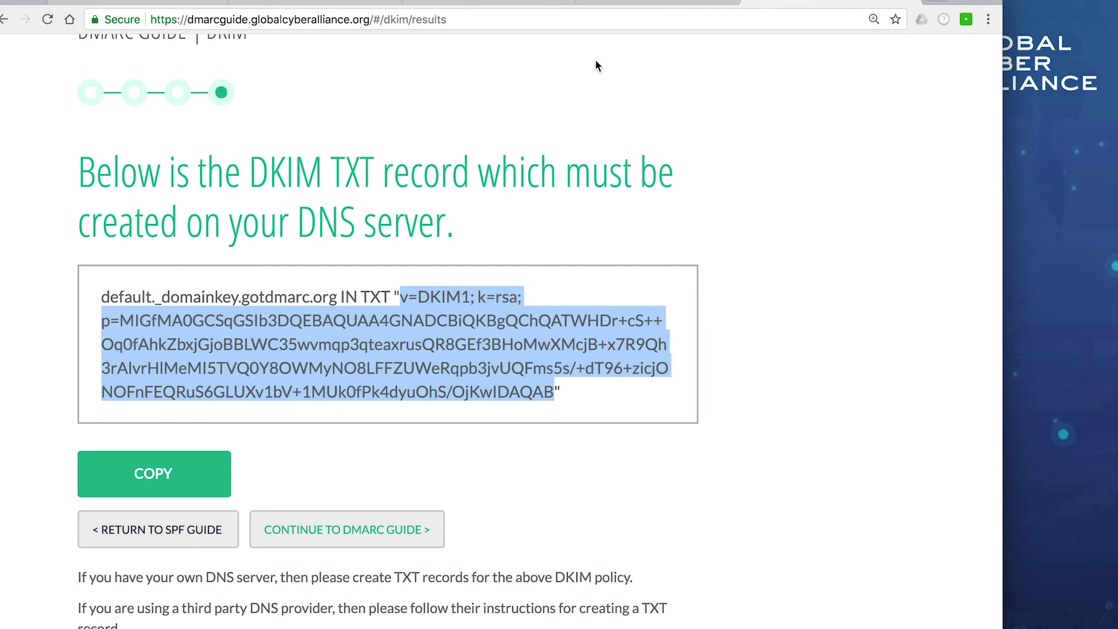
click(651, 3)
click(636, 356)
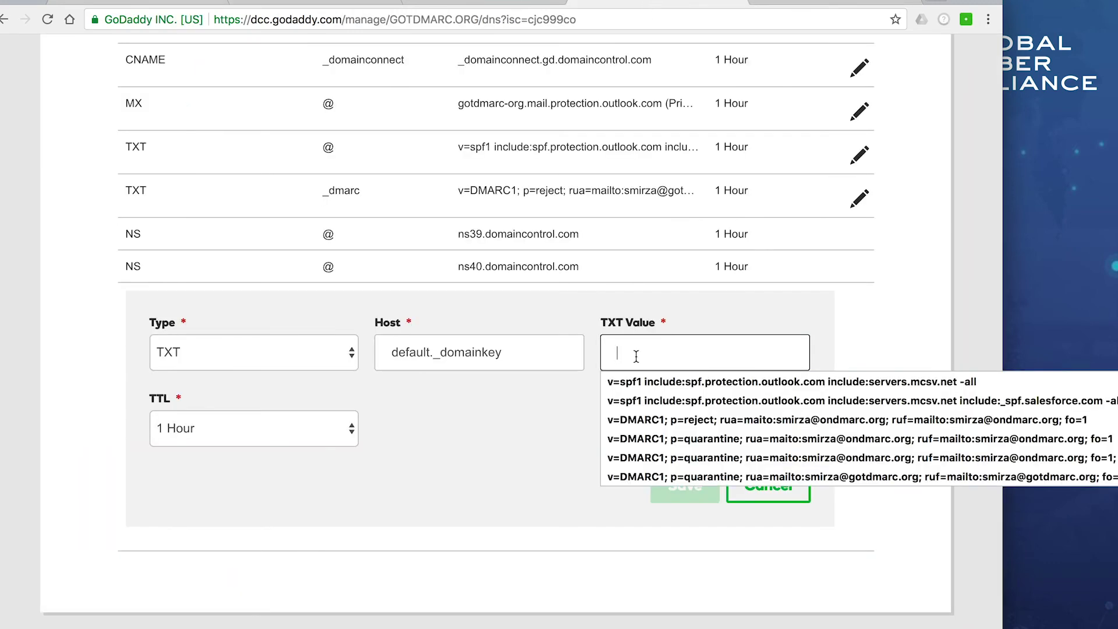
key(ctrl+v)
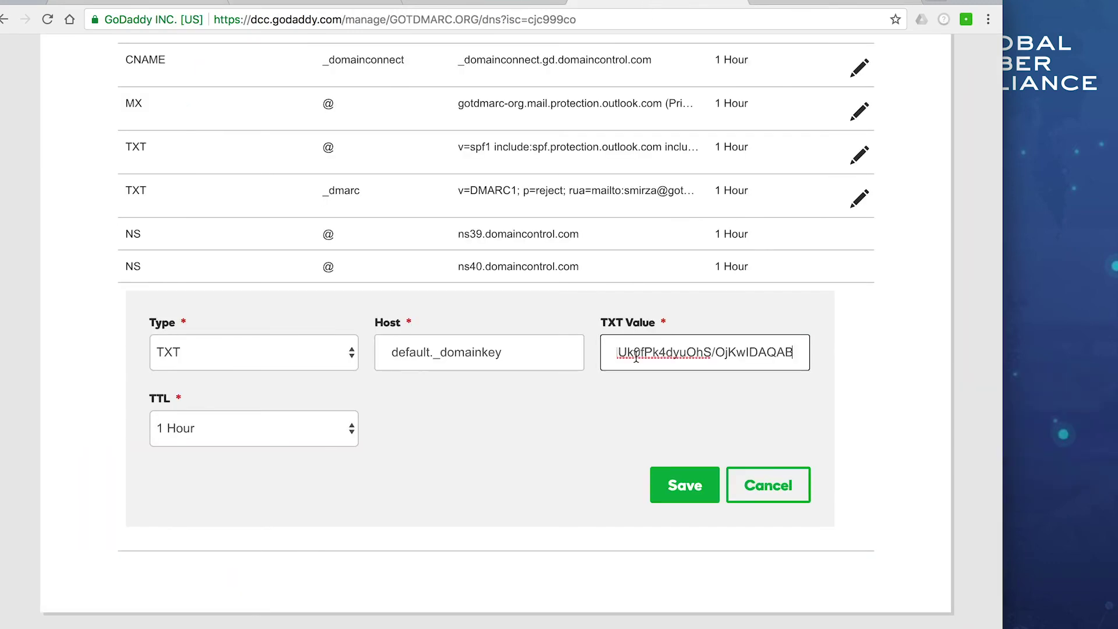
click(673, 490)
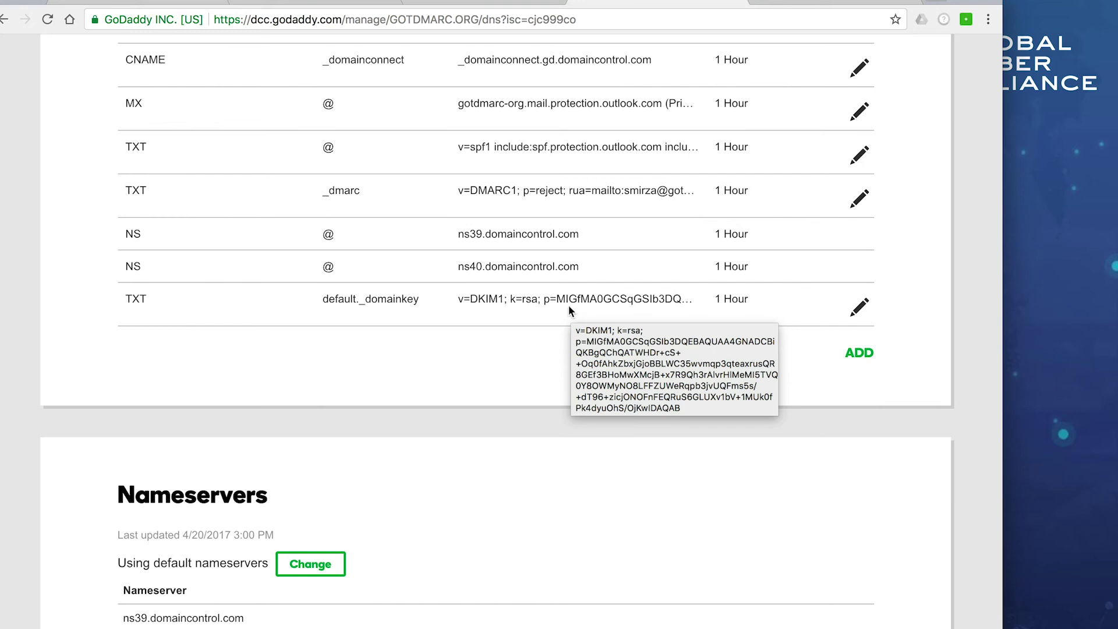
Switch to Salesforce Setup and look through the settings pages listed under Email and Security
click(328, 4)
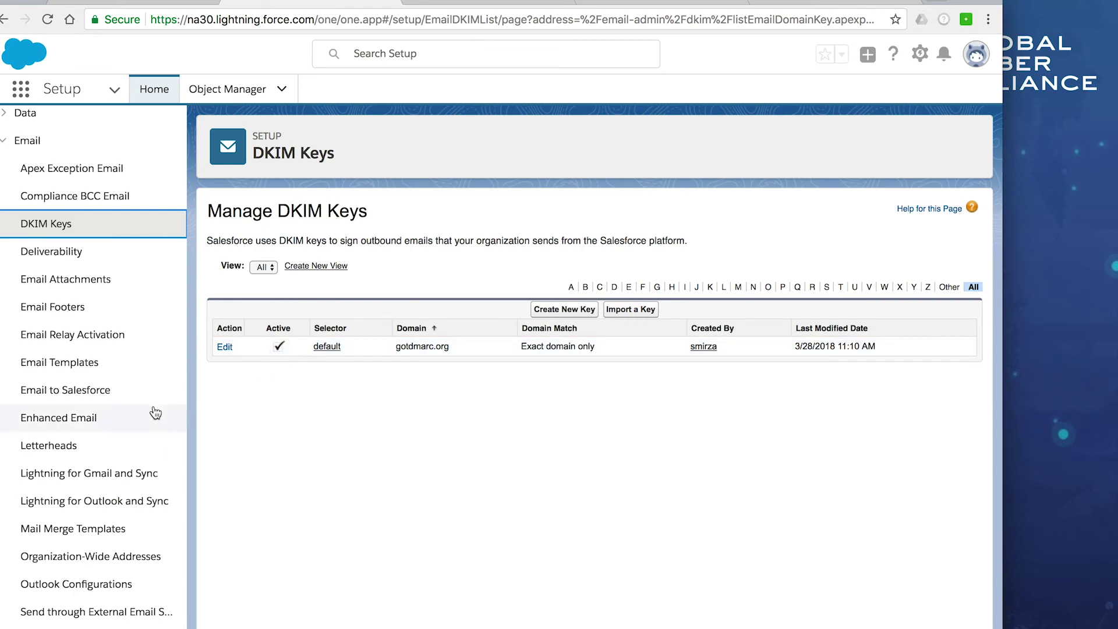
scroll(152, 413, down, 2)
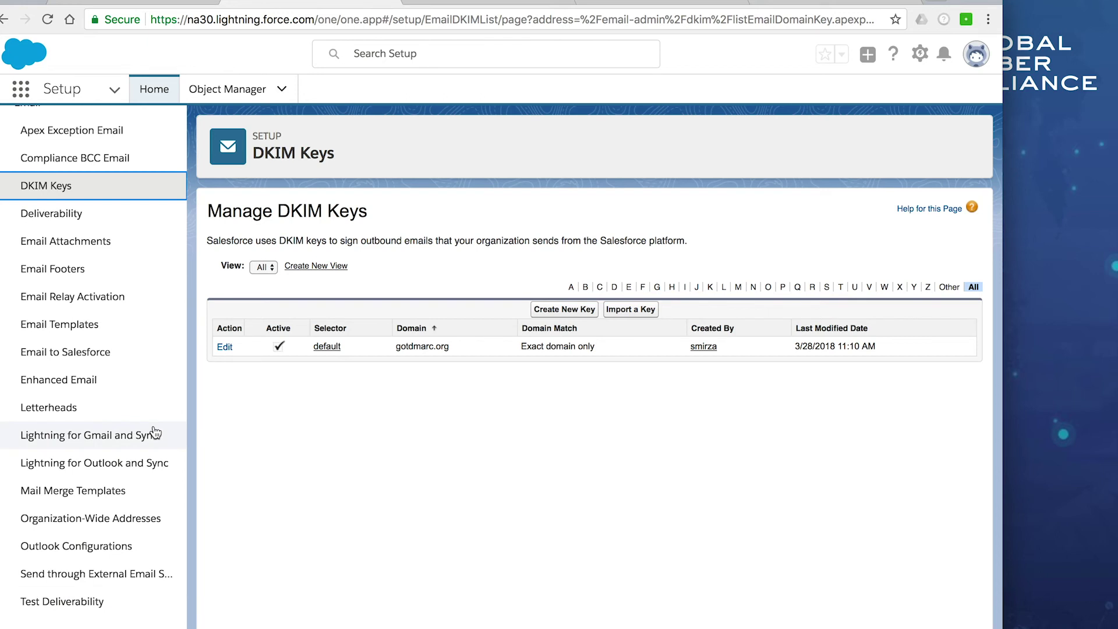
scroll(155, 434, up, 5)
click(34, 268)
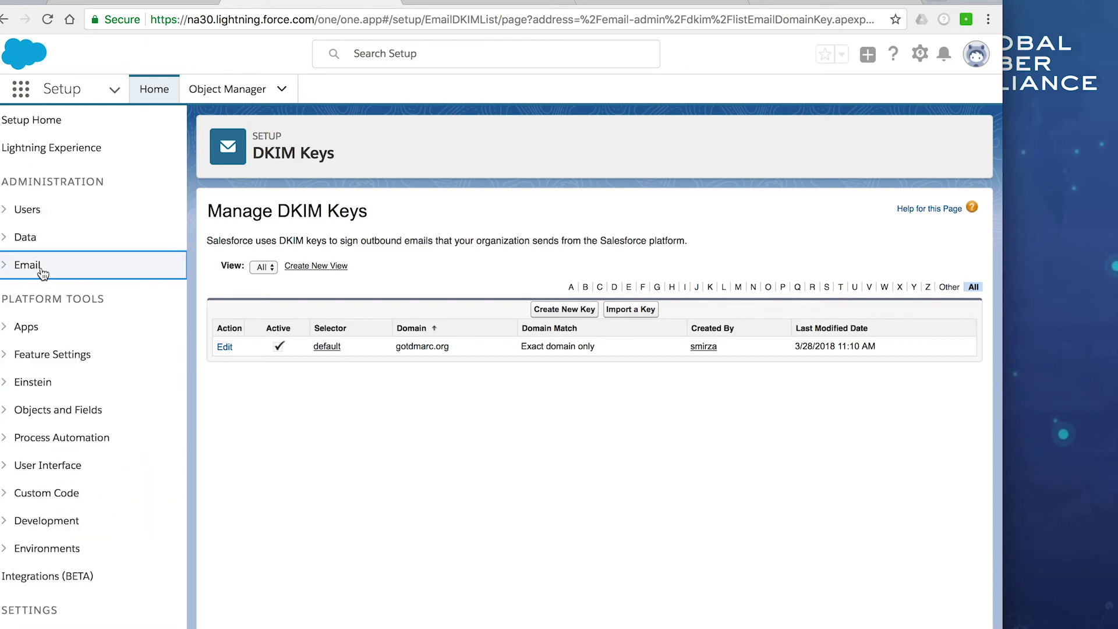
scroll(88, 280, down, 4)
scroll(117, 285, down, 2)
click(13, 522)
scroll(7, 531, down, 5)
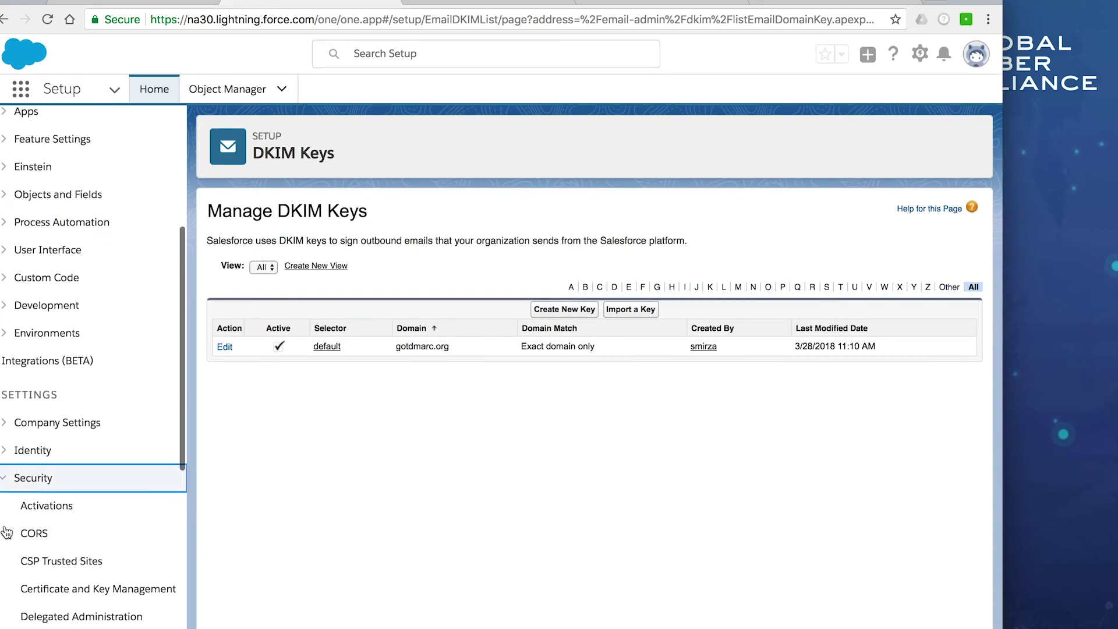
scroll(7, 531, down, 4)
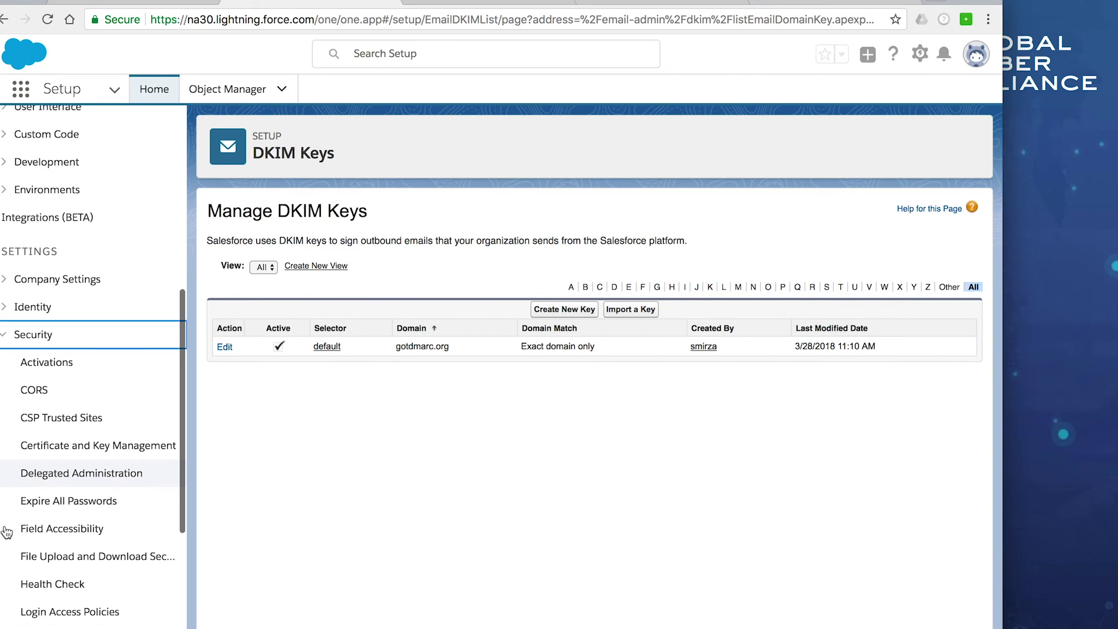
View the Security Activations page and look through the remaining Security and Identity settings pages
click(57, 285)
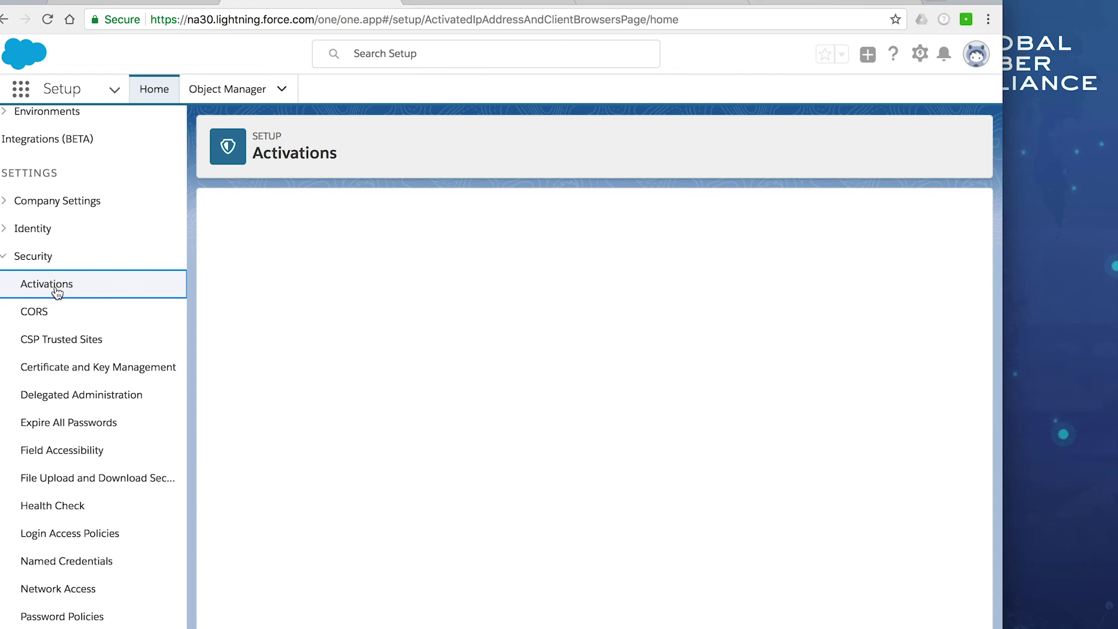
scroll(116, 366, down, 4)
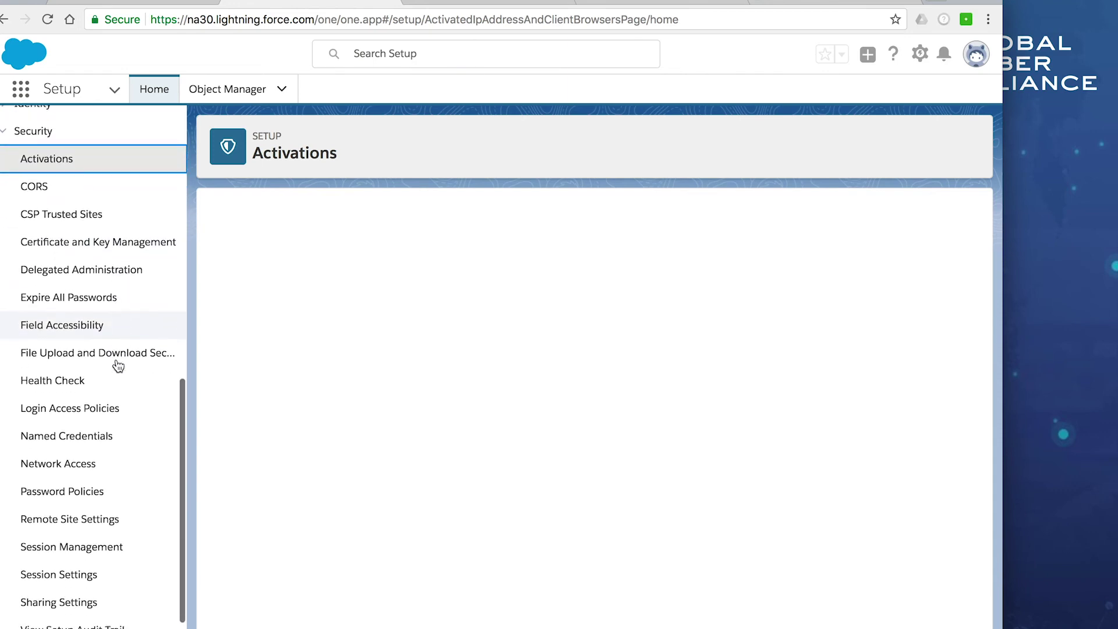
scroll(118, 365, down, 1)
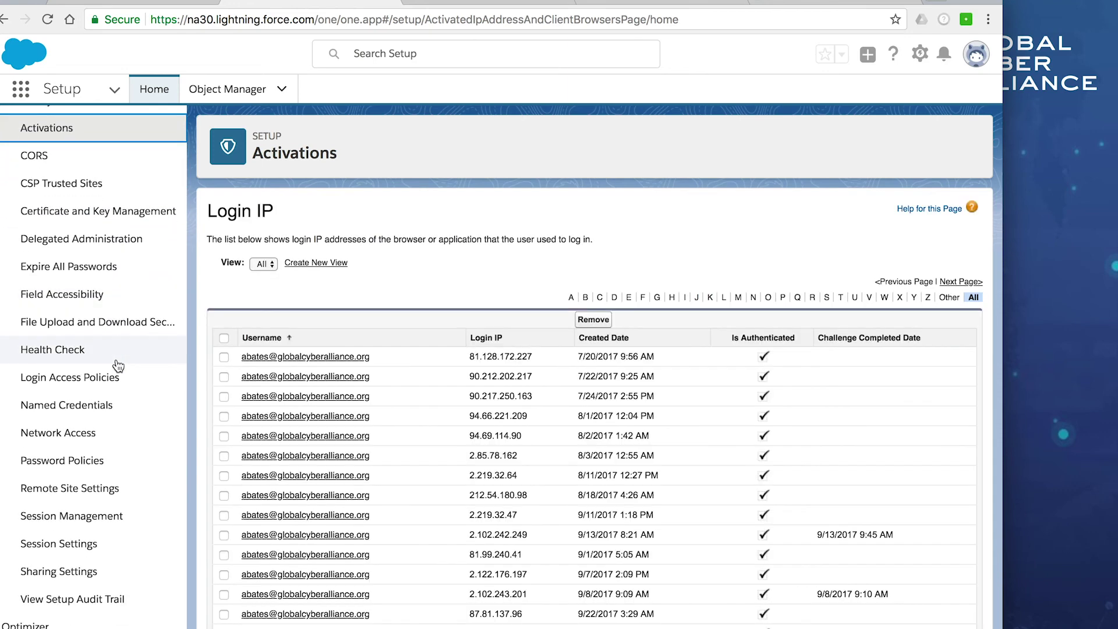
scroll(116, 361, up, 7)
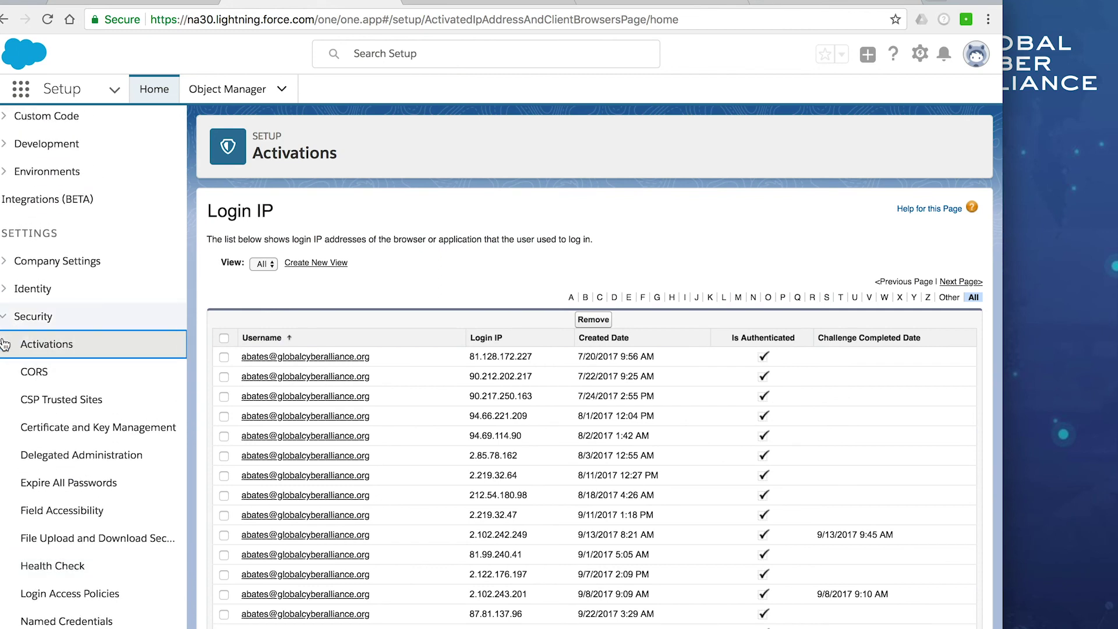
click(5, 317)
click(7, 502)
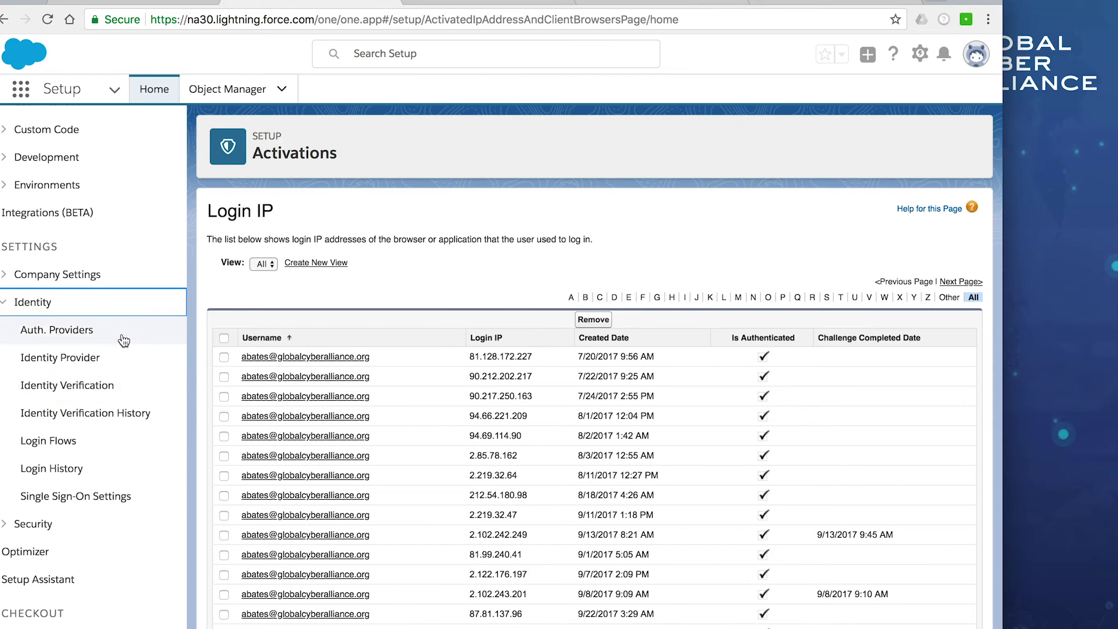
click(6, 302)
scroll(72, 319, up, 4)
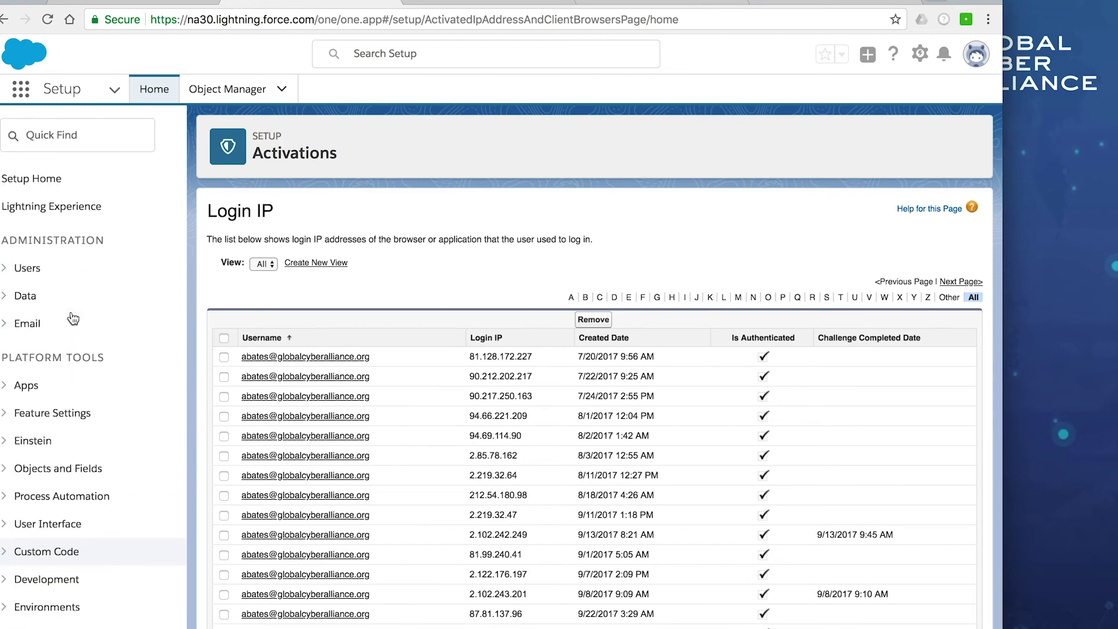
Review the Email Relay Activation settings for host, port and TLS, and leave them without saving
click(13, 326)
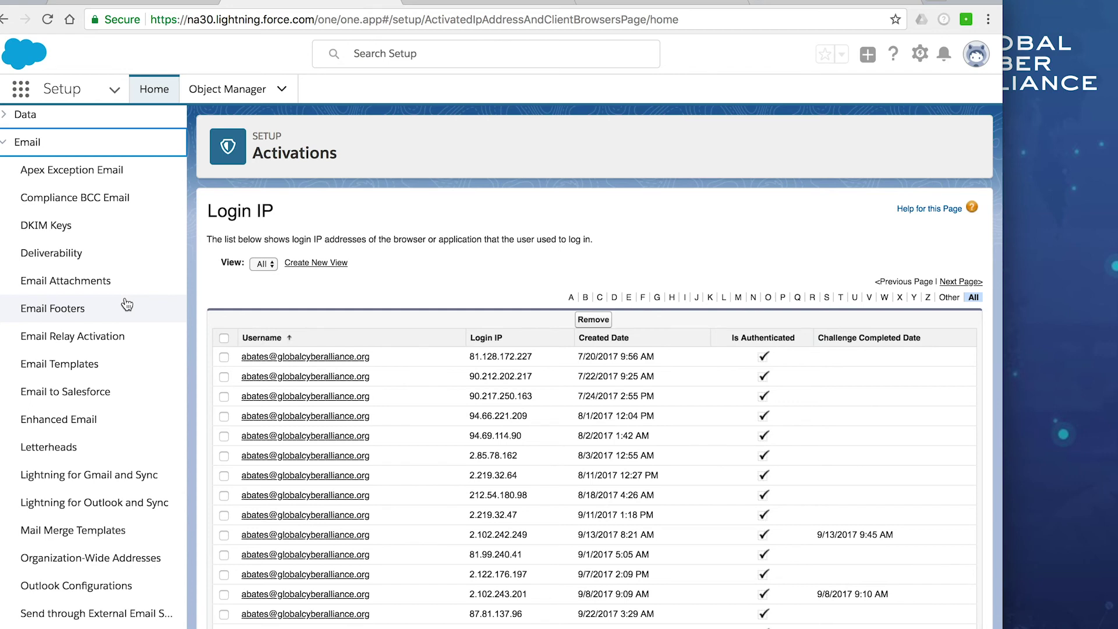
click(100, 338)
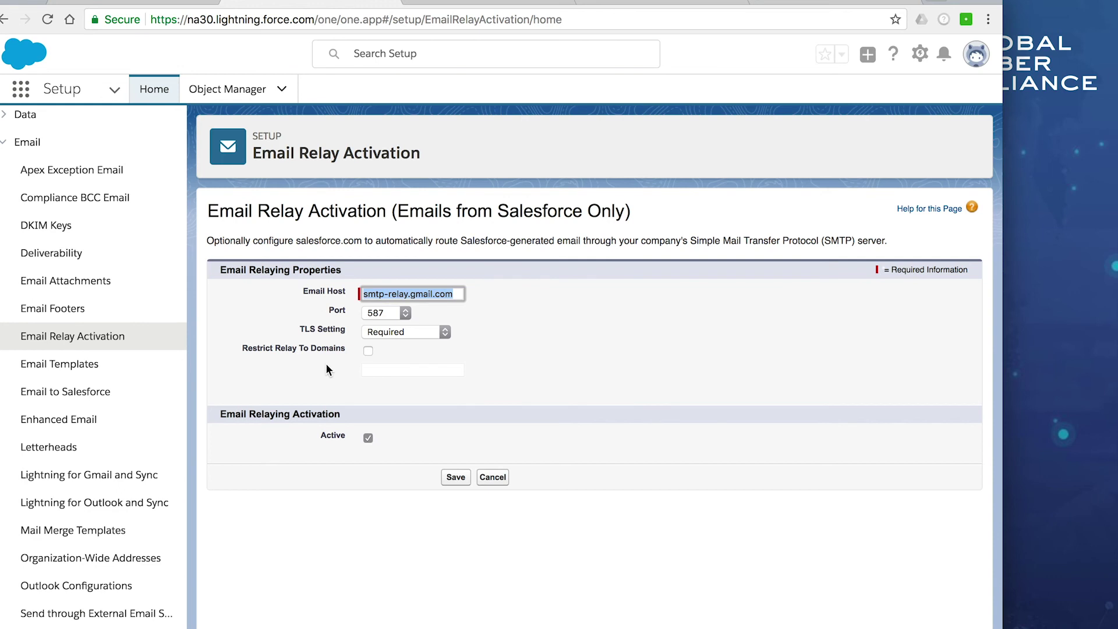
click(492, 477)
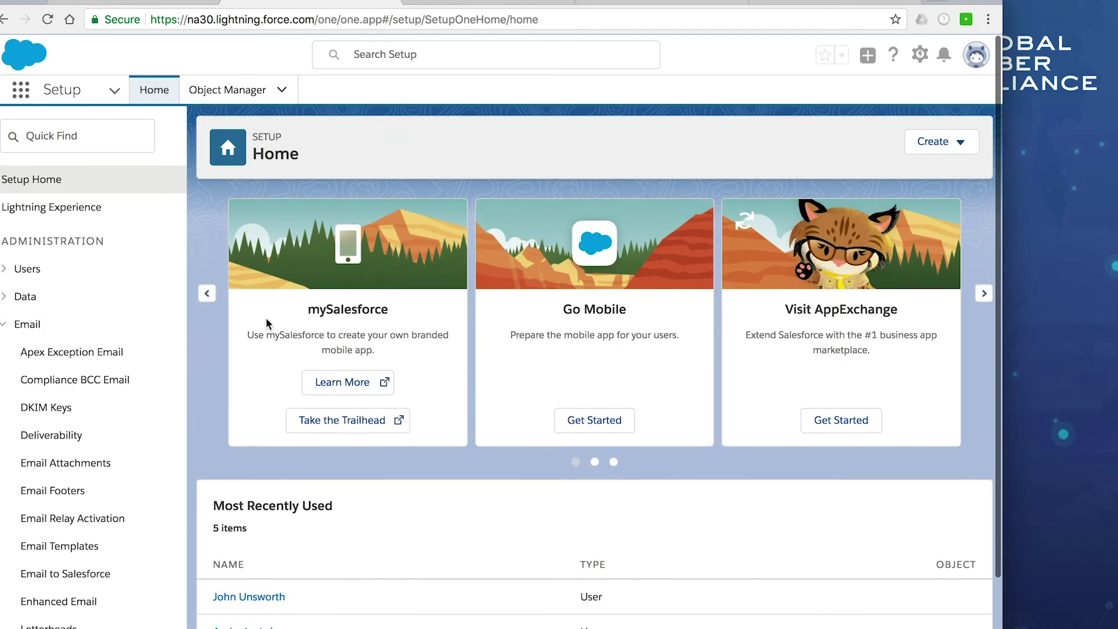
Review the editable selector, domain and domain match of the gotdmarc.org DKIM key, and return to the key list without saving
click(70, 356)
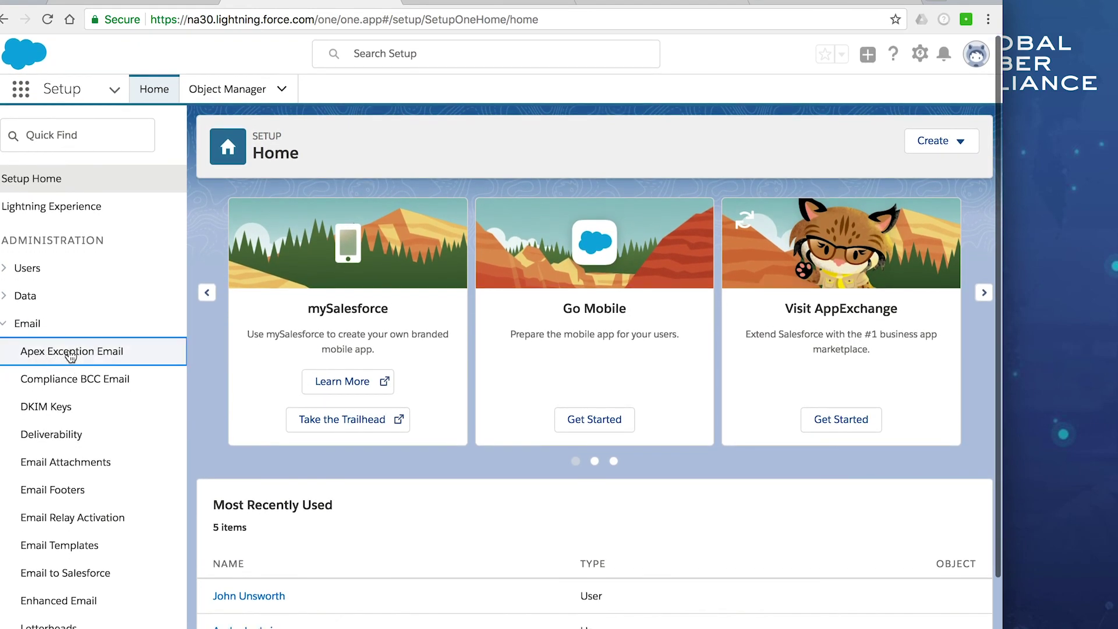
click(56, 408)
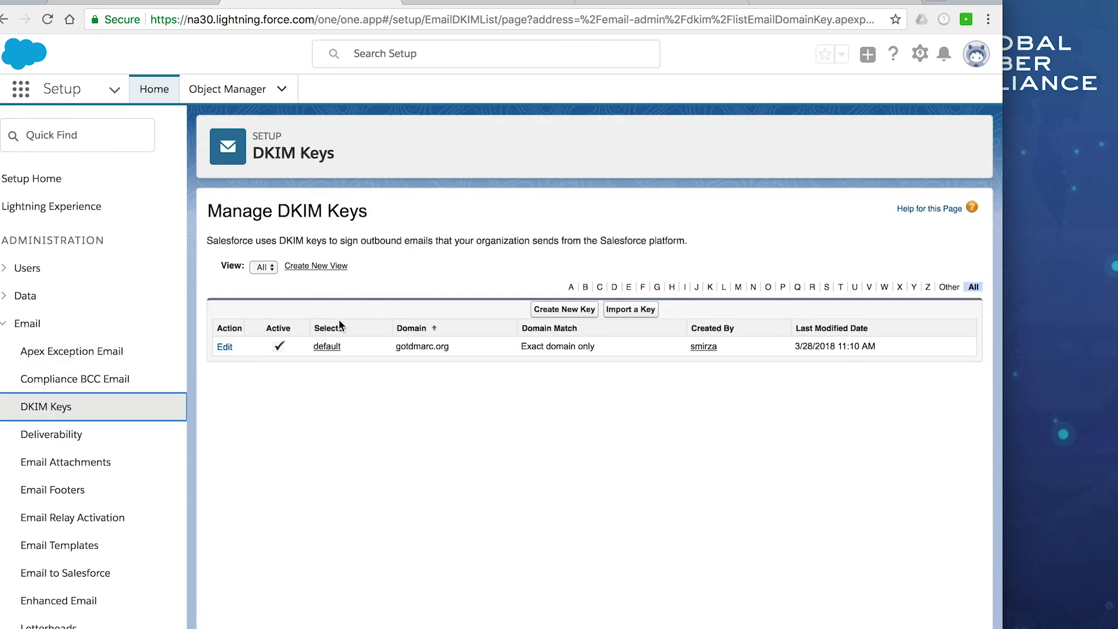
click(226, 348)
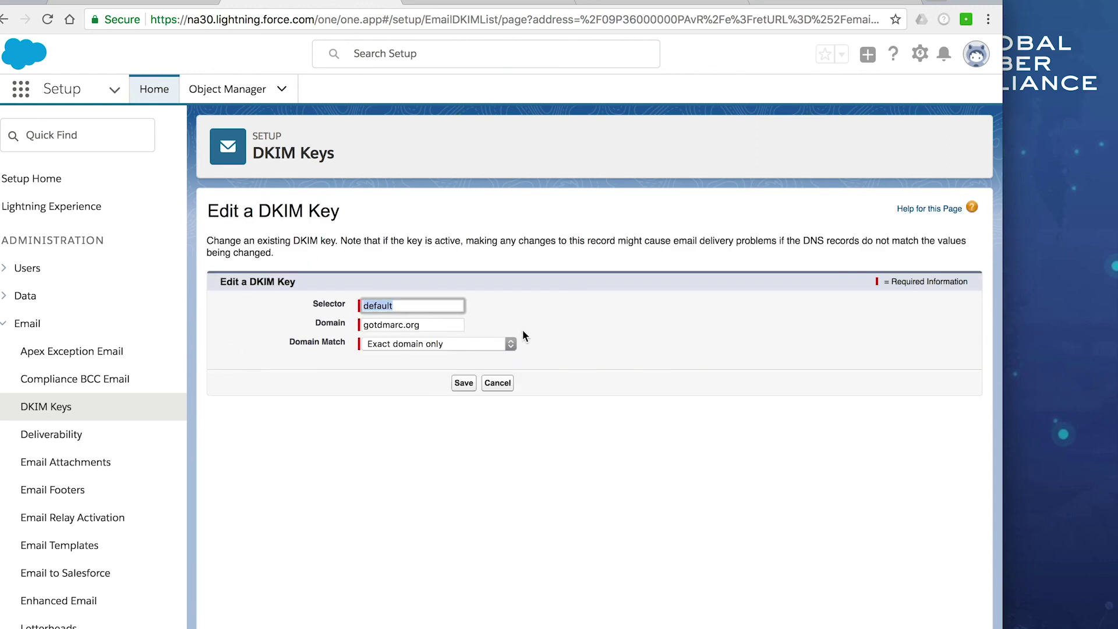
click(498, 384)
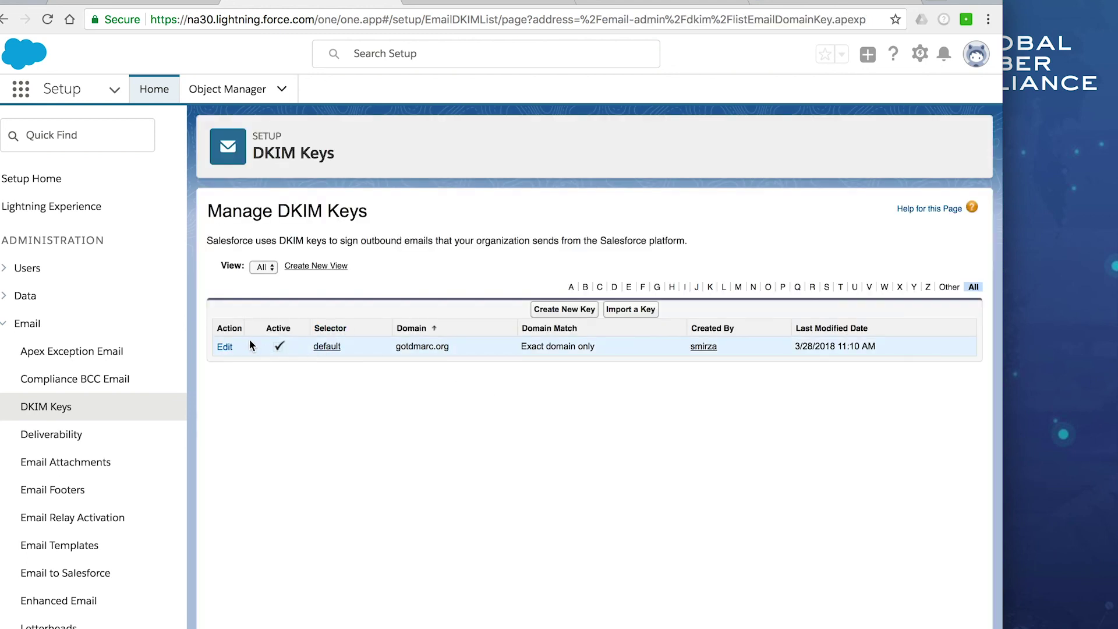
click(229, 346)
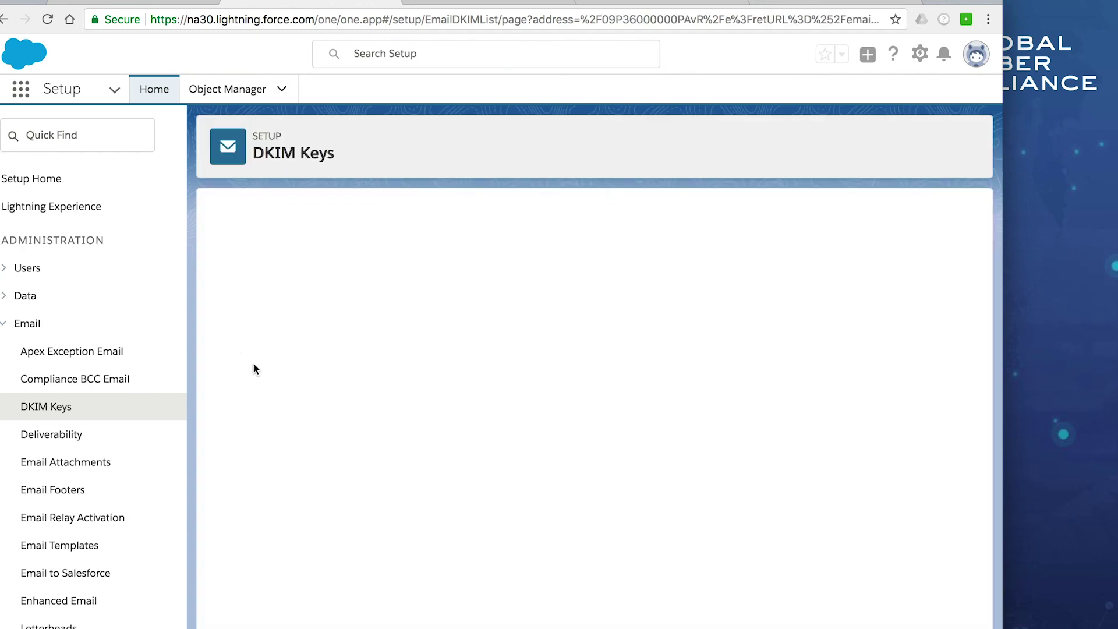
click(61, 413)
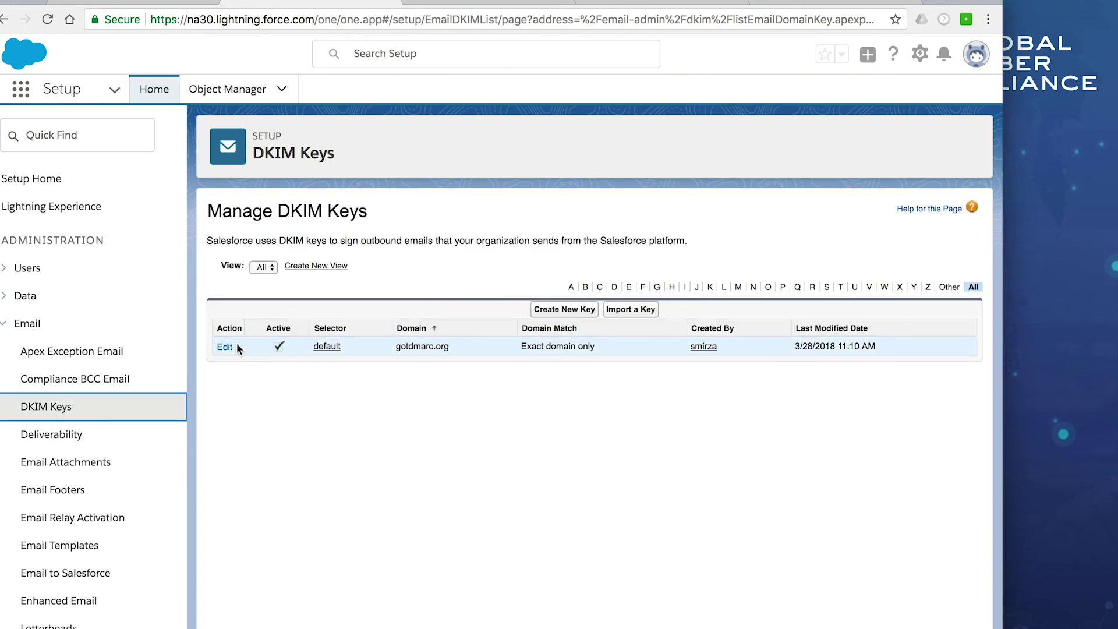
Deactivate the gotdmarc.org DKIM key from its details page
click(320, 345)
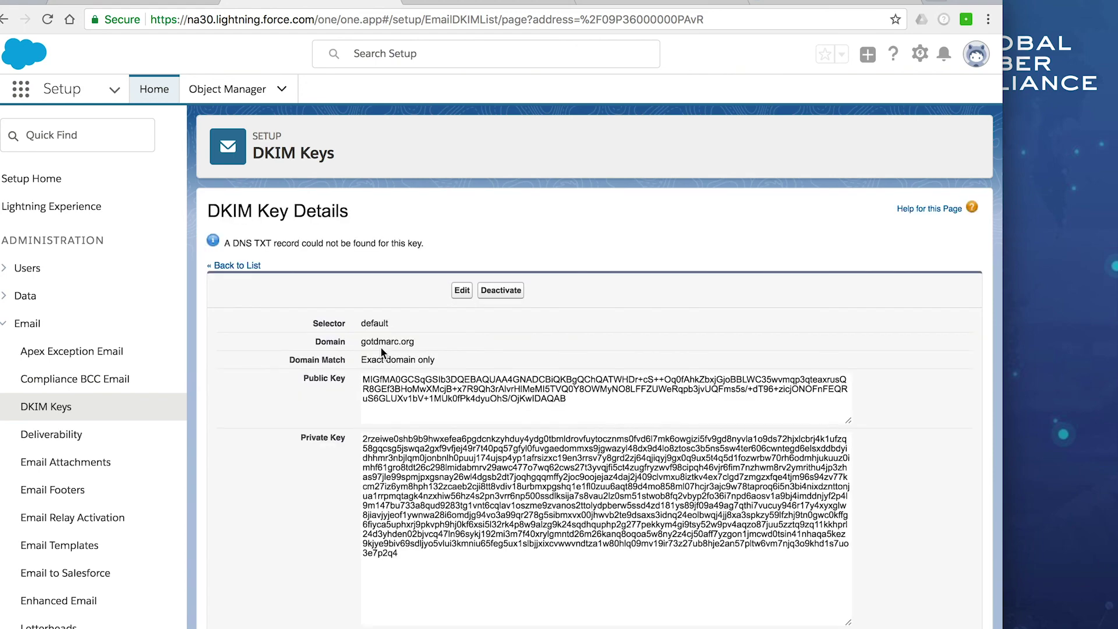
click(499, 290)
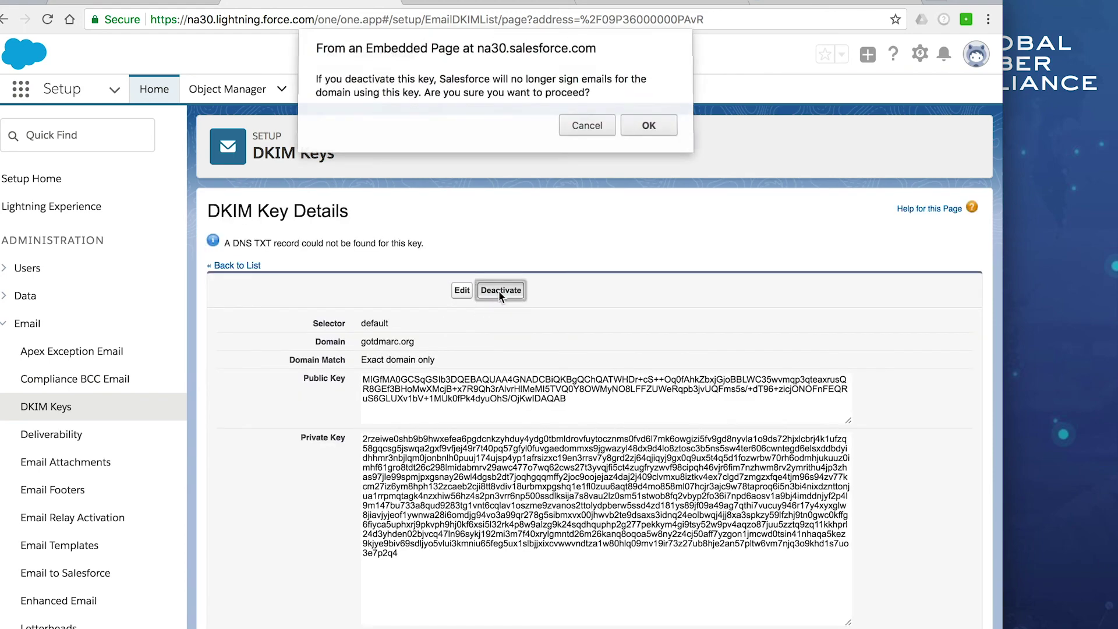
click(653, 125)
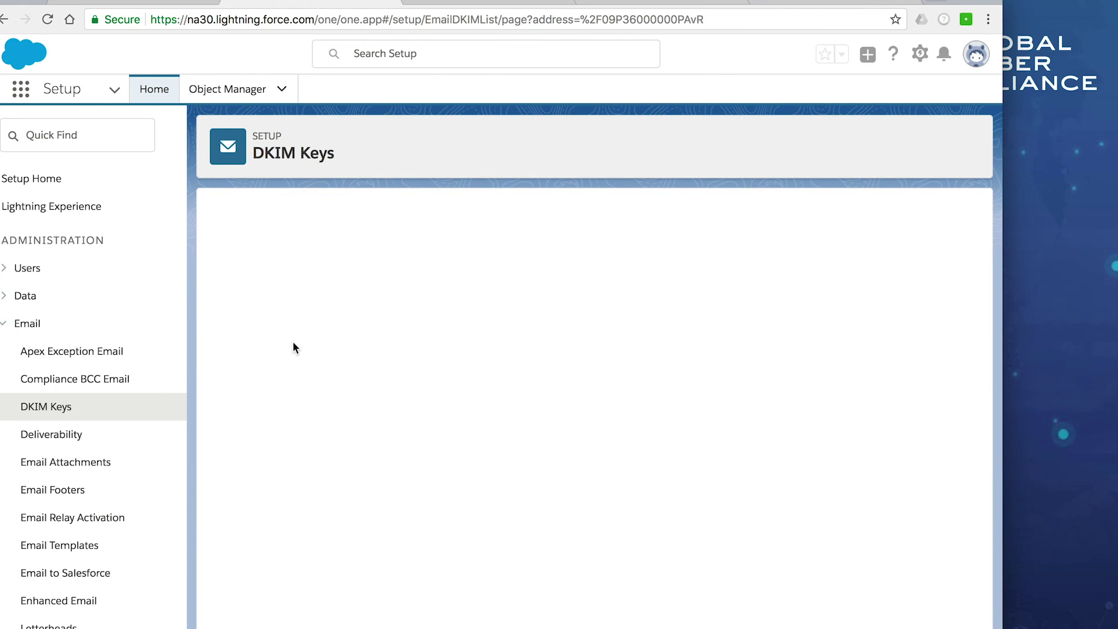
Delete the deactivated gotdmarc.org key from the DKIM key list
click(103, 412)
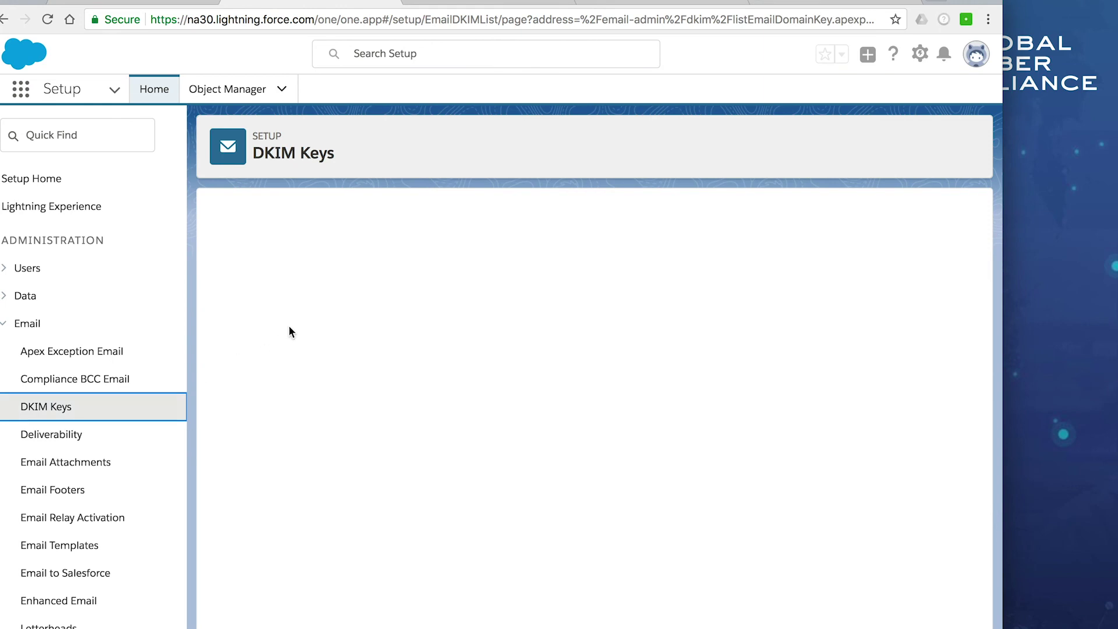
click(246, 348)
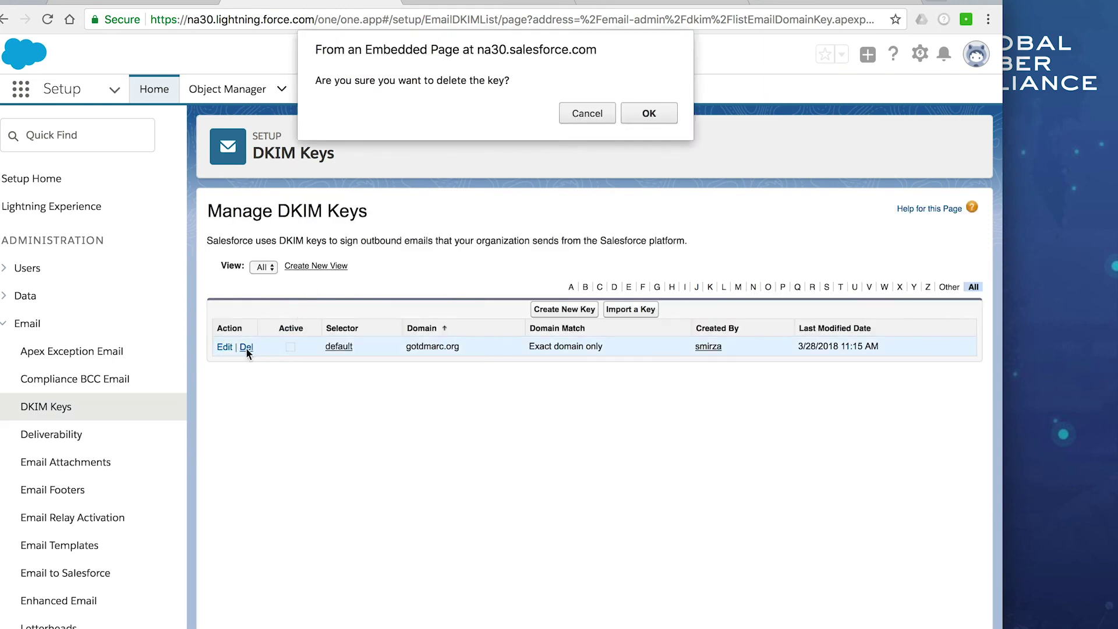
click(668, 113)
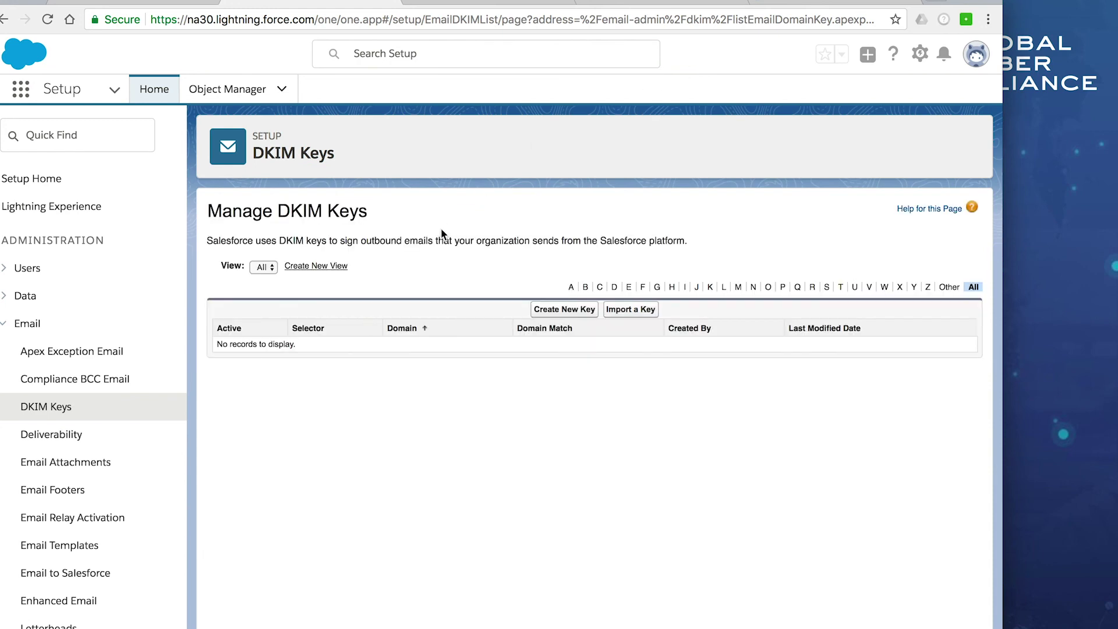
Switch to the GoDaddy DNS records of gotdmarc.org and delete the TXT record with host default._domainkey
click(657, 3)
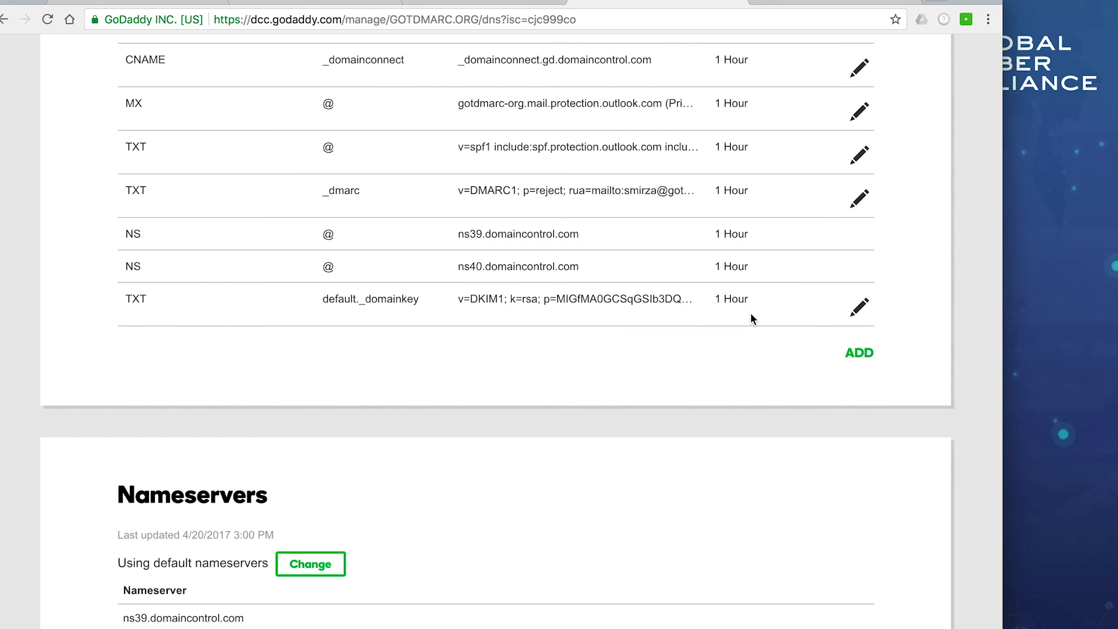
click(861, 307)
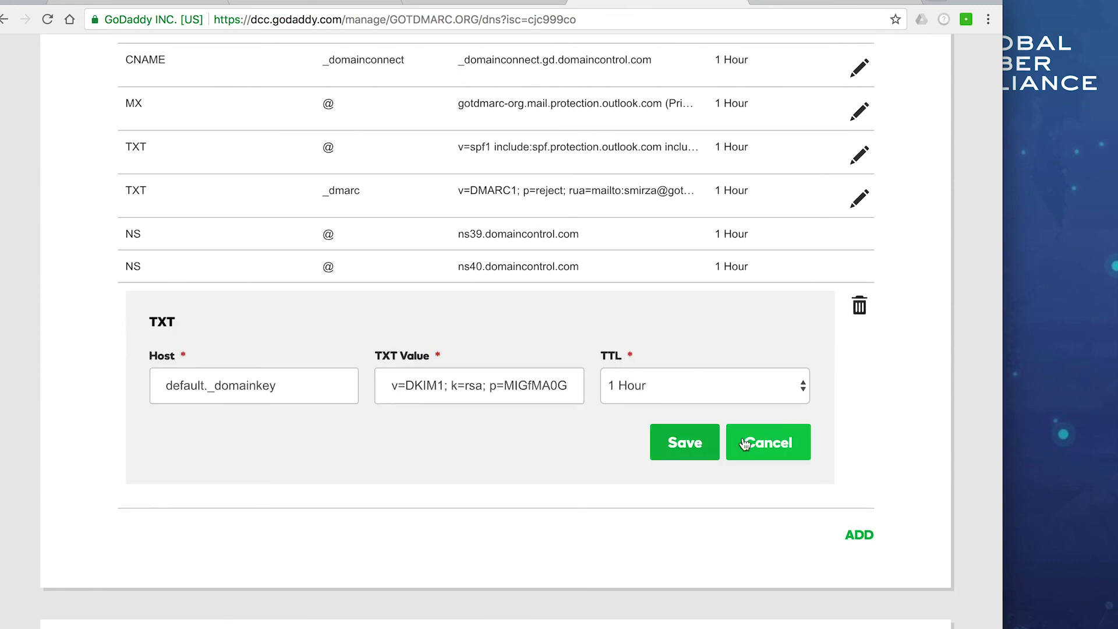
click(860, 307)
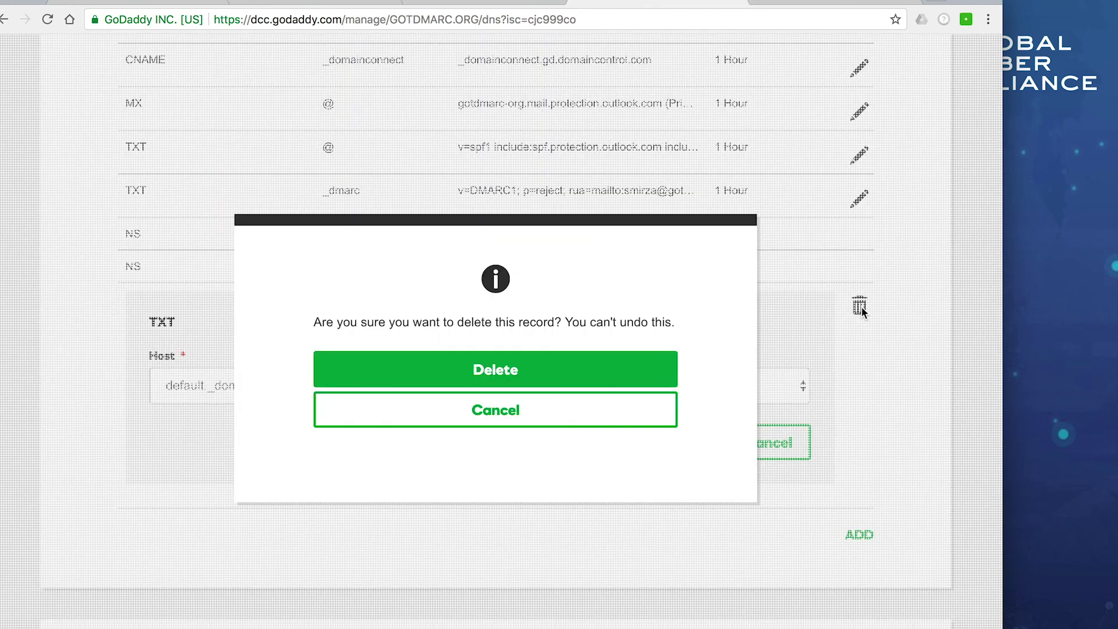
click(528, 384)
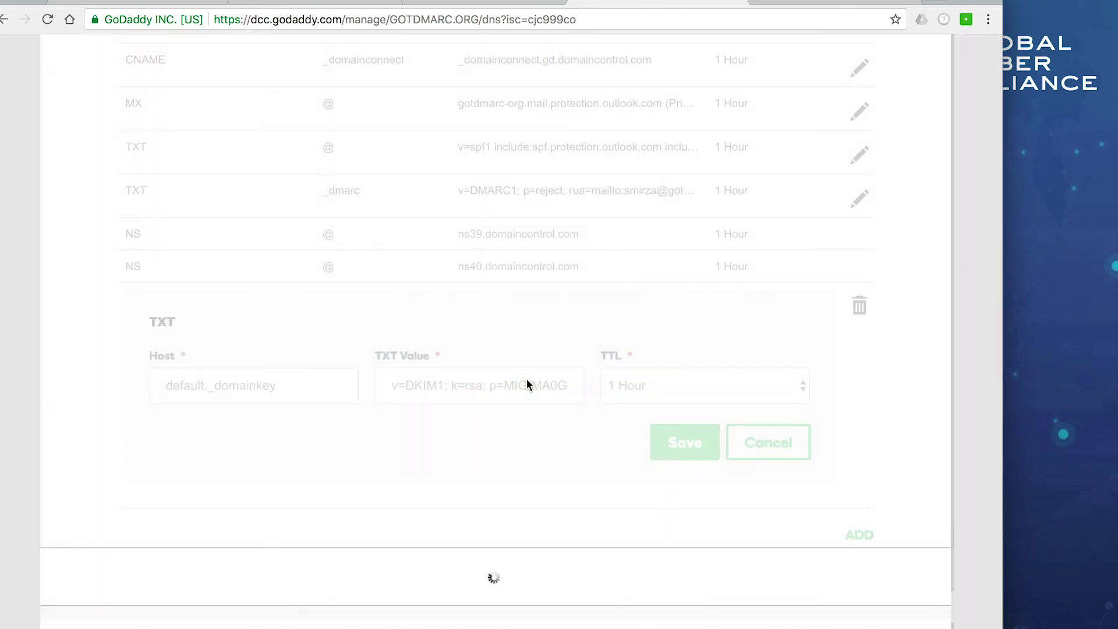
scroll(526, 378, up, 2)
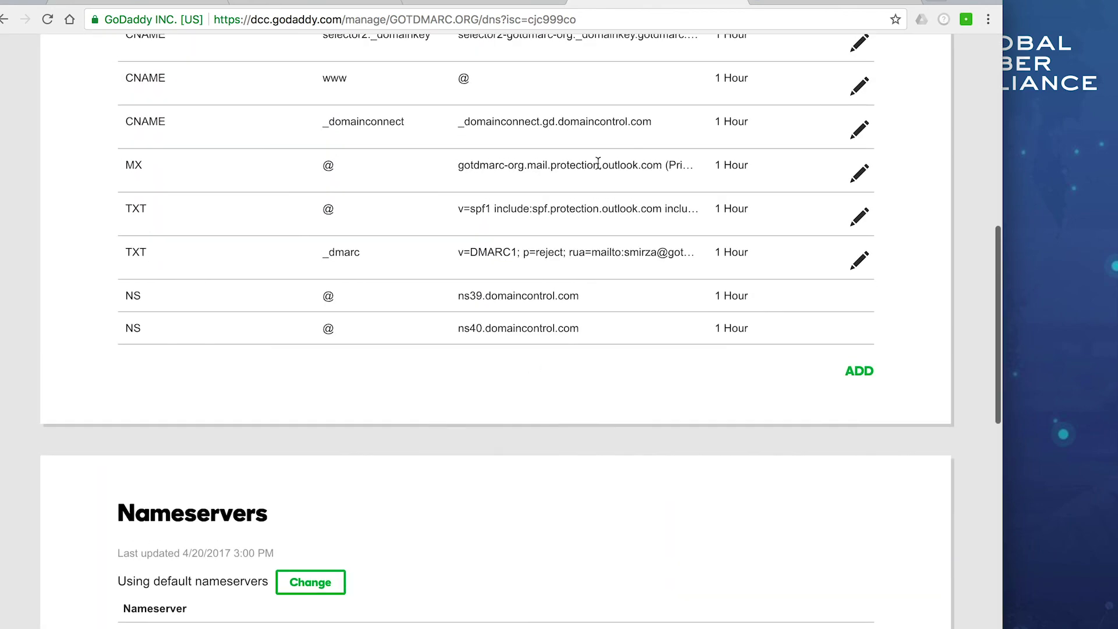